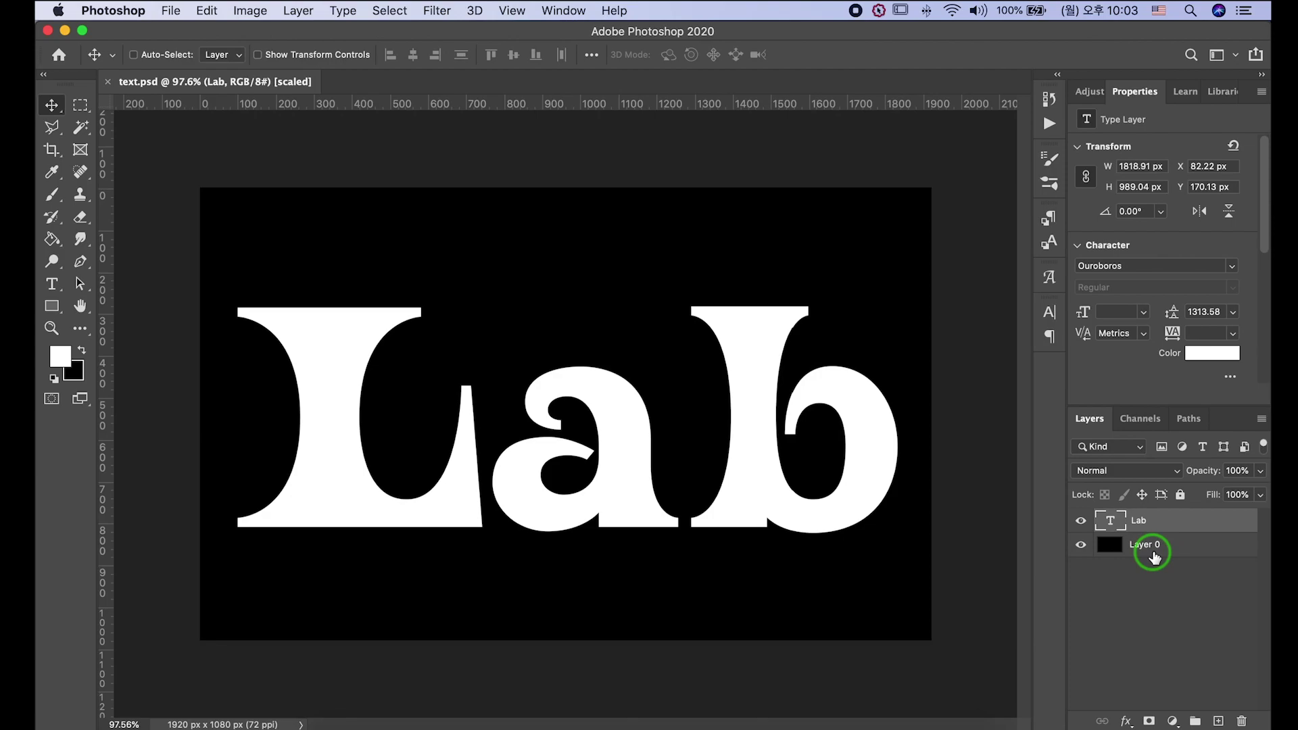
Rasterize the Lab type layer and rotate it about 8°
left_click(1081, 521)
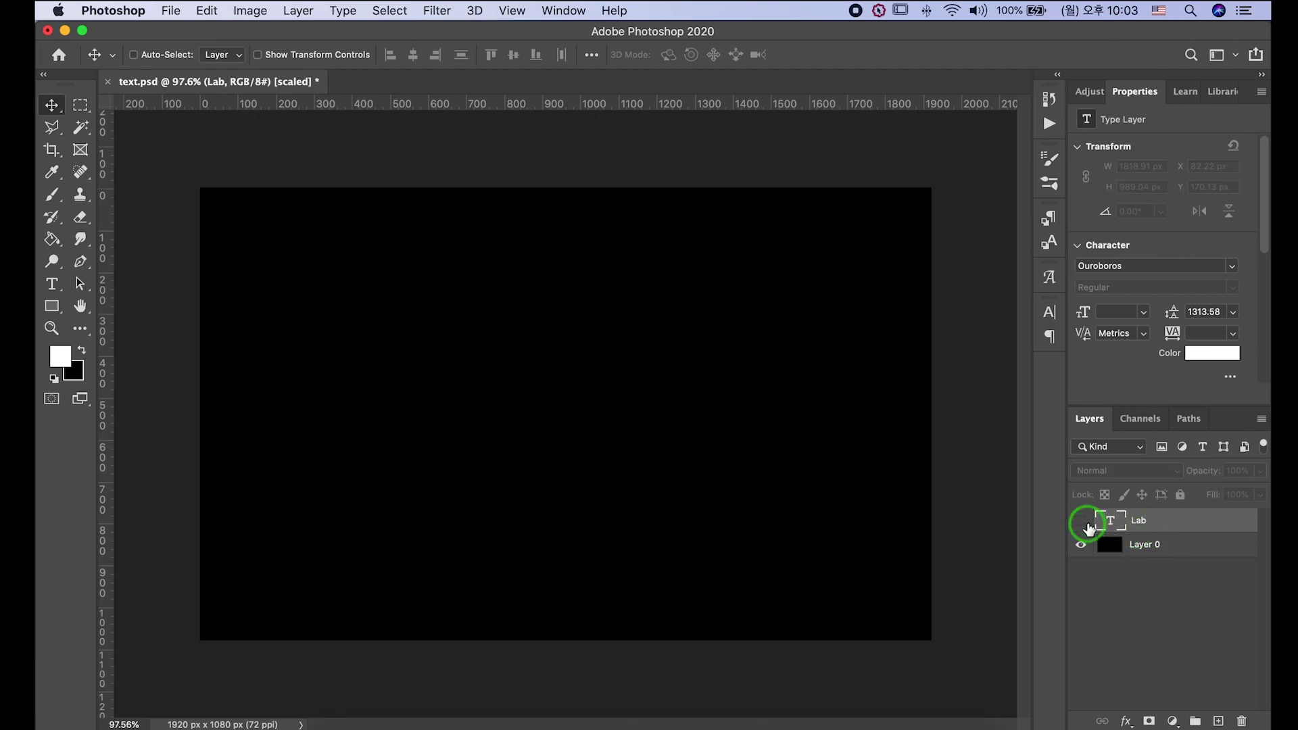
left_click(1083, 525)
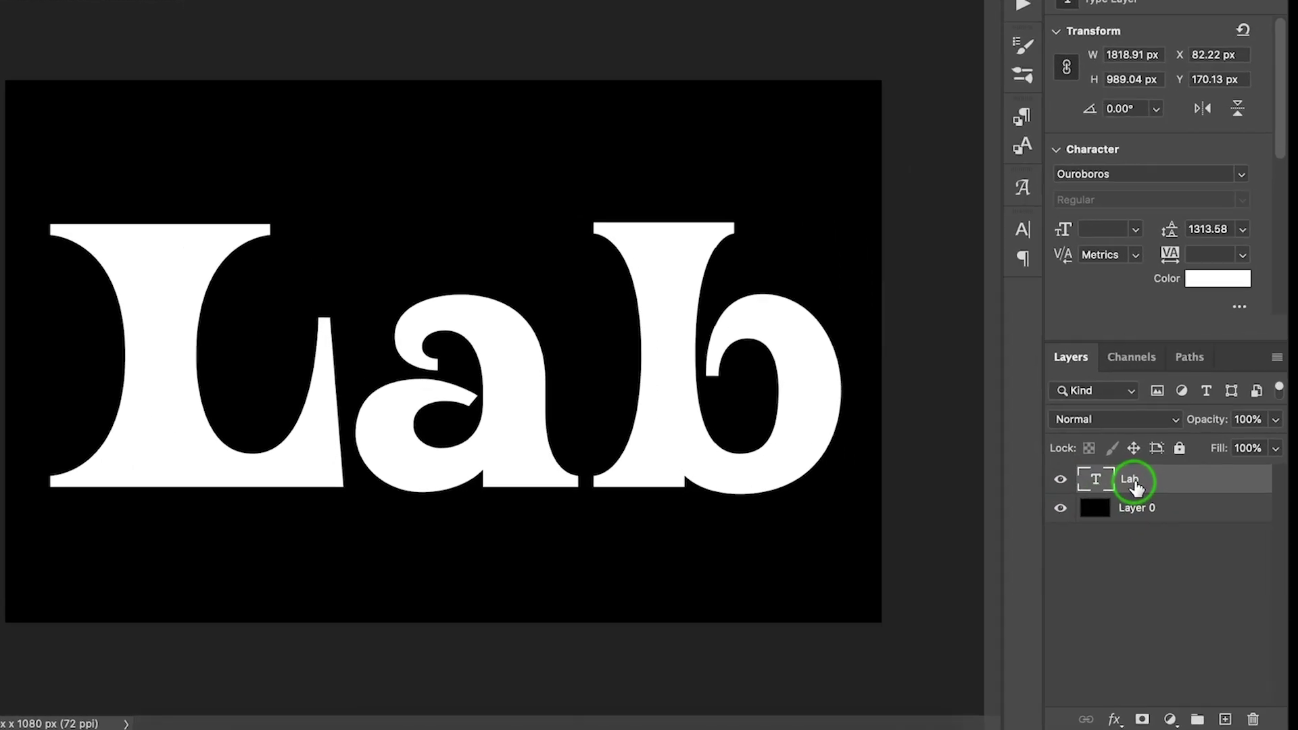
right_click(1147, 522)
scroll(967, 676, "down", 5)
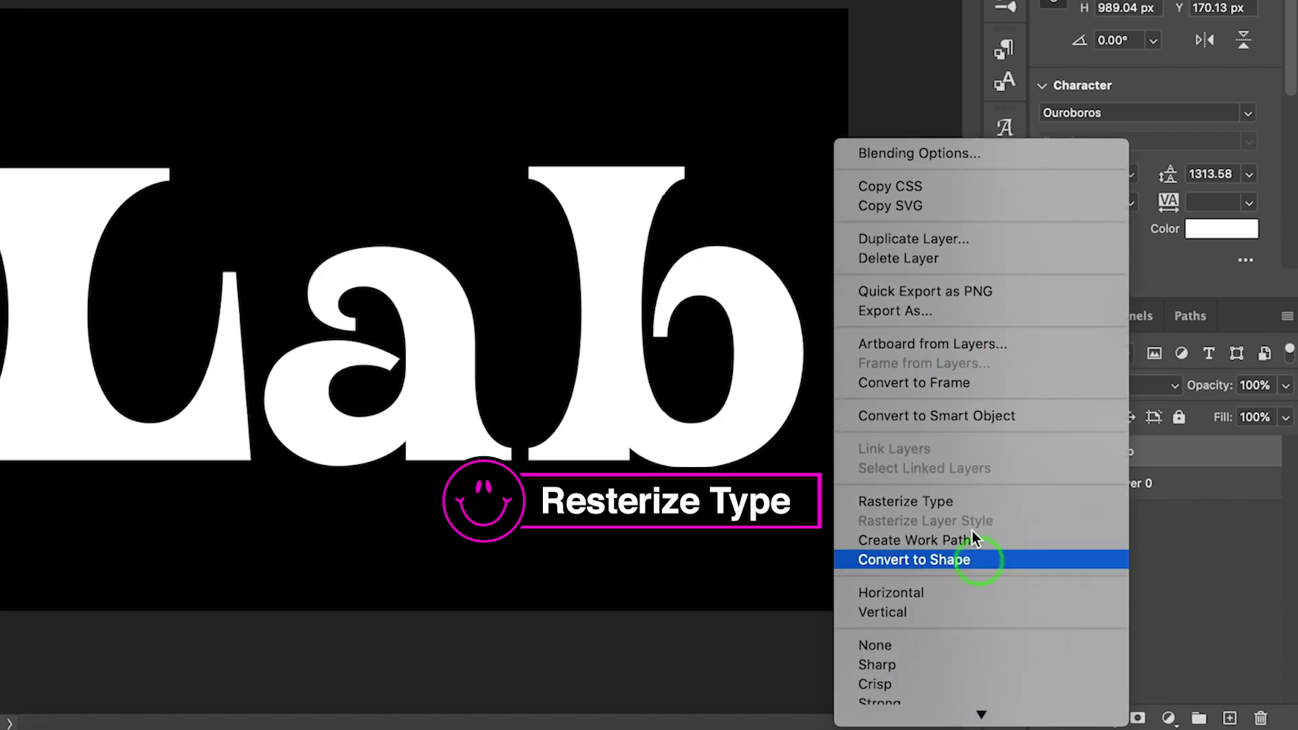
left_click(967, 505)
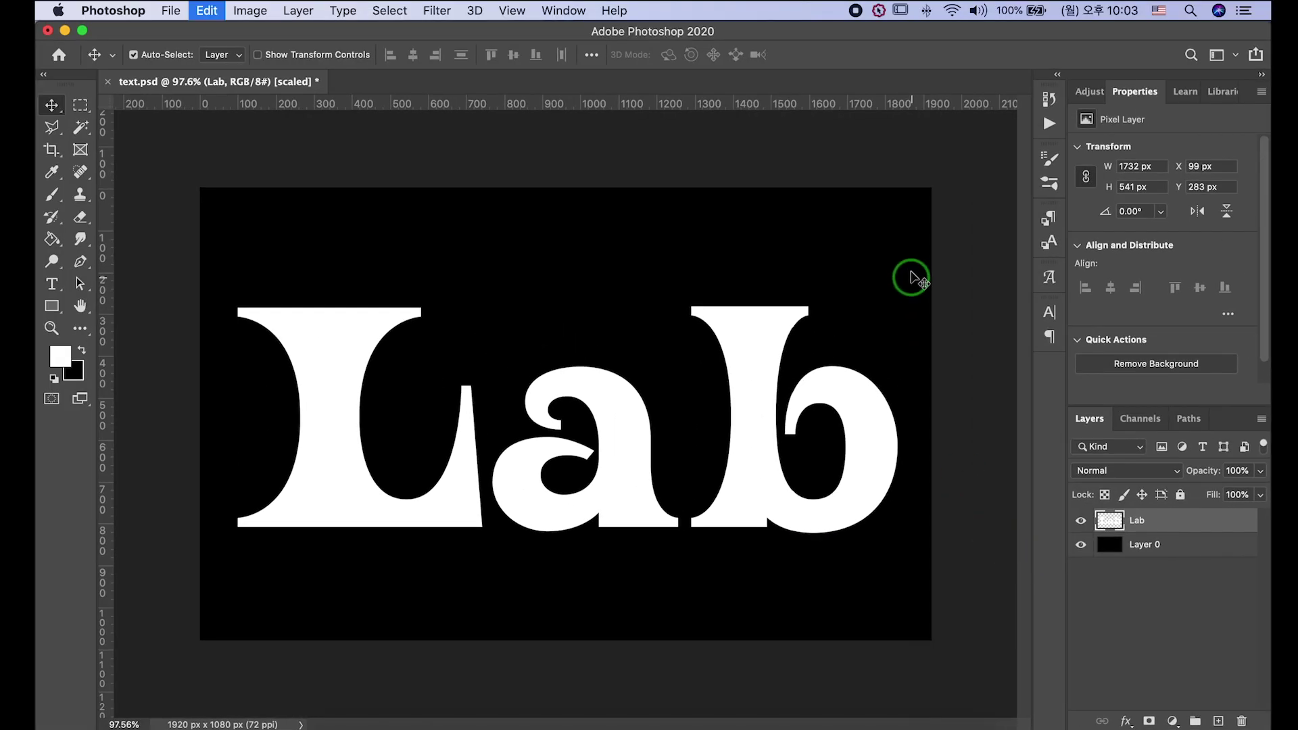
key("super+t")
left_click_drag(906, 246, 917, 317)
left_click(757, 255)
Apply a Gaussian Blur with a 10-pixel radius to the Lab layer
left_click(436, 11)
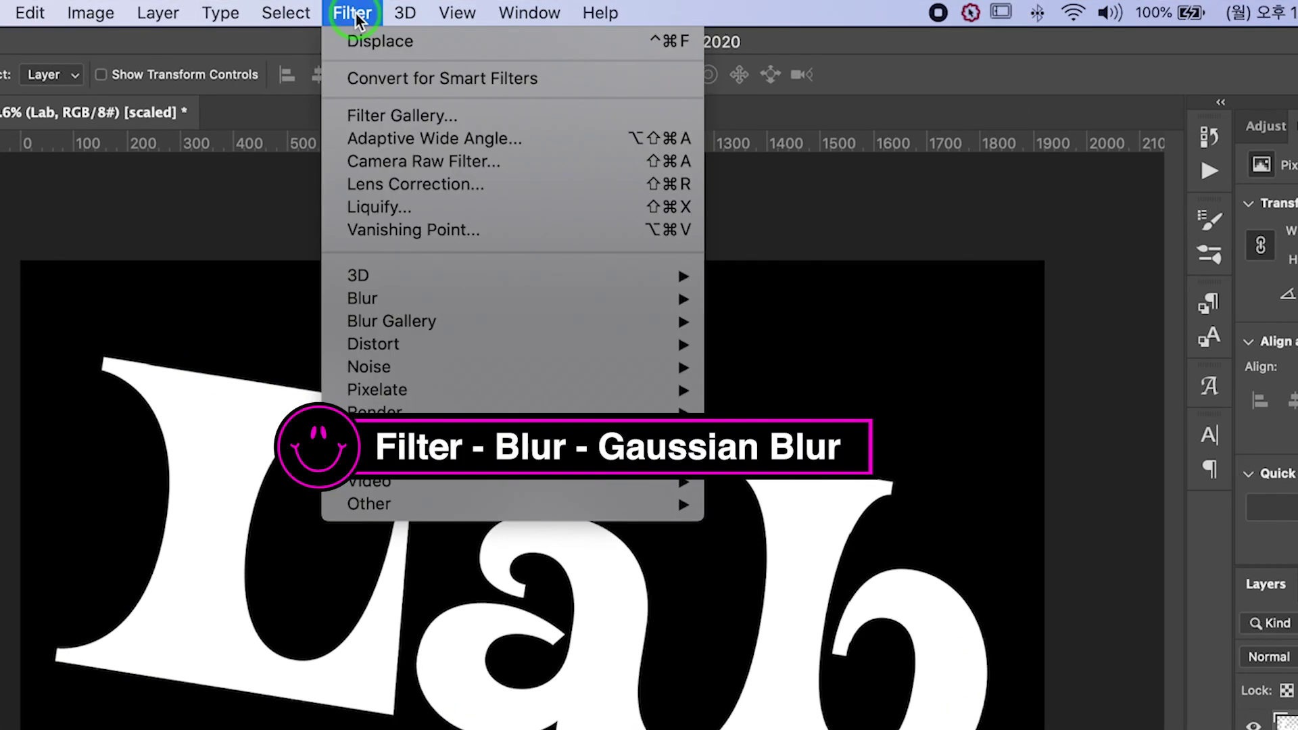
mouse_move(408, 298)
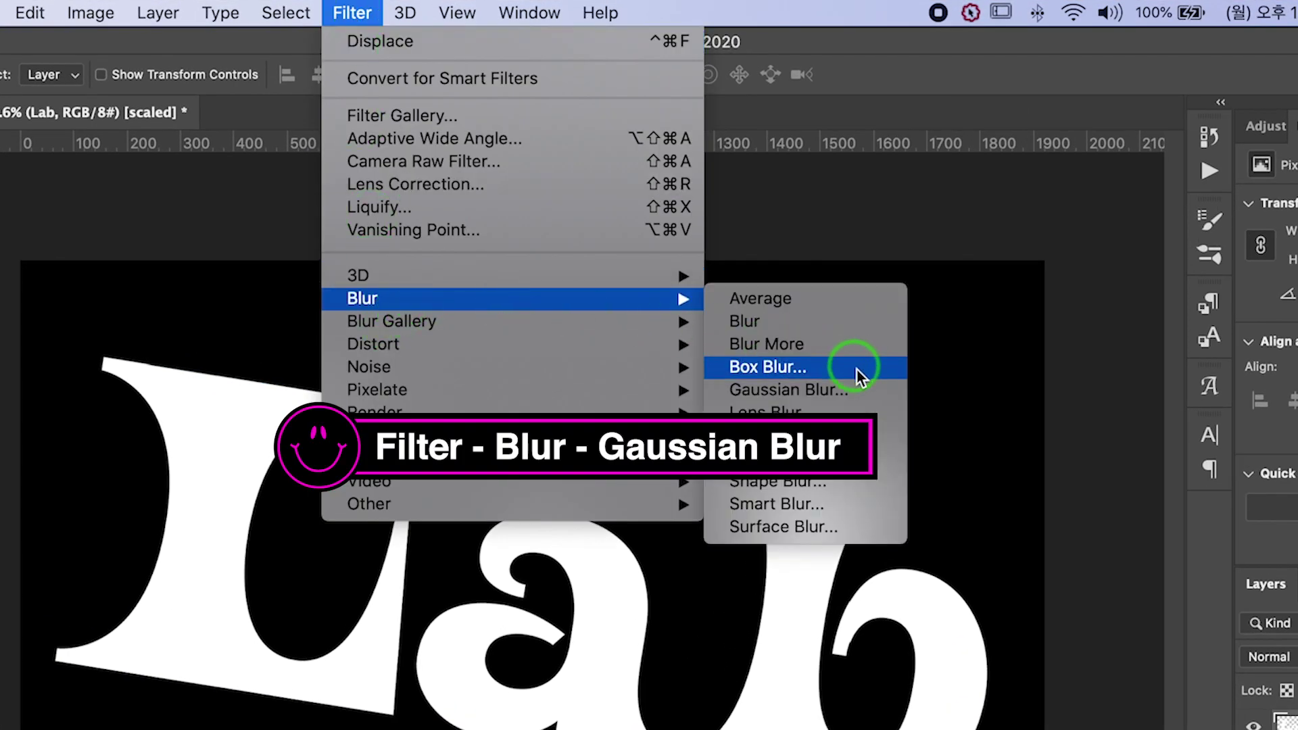
left_click(857, 389)
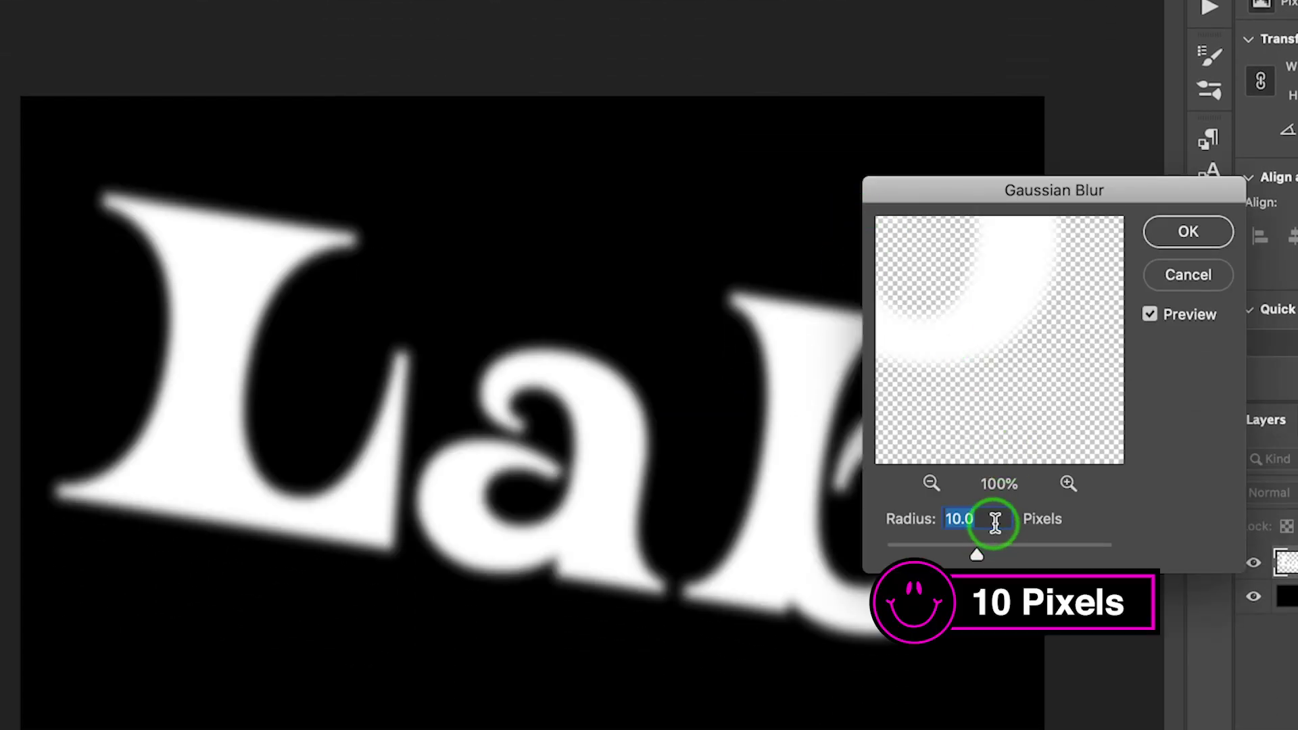
left_click(1179, 231)
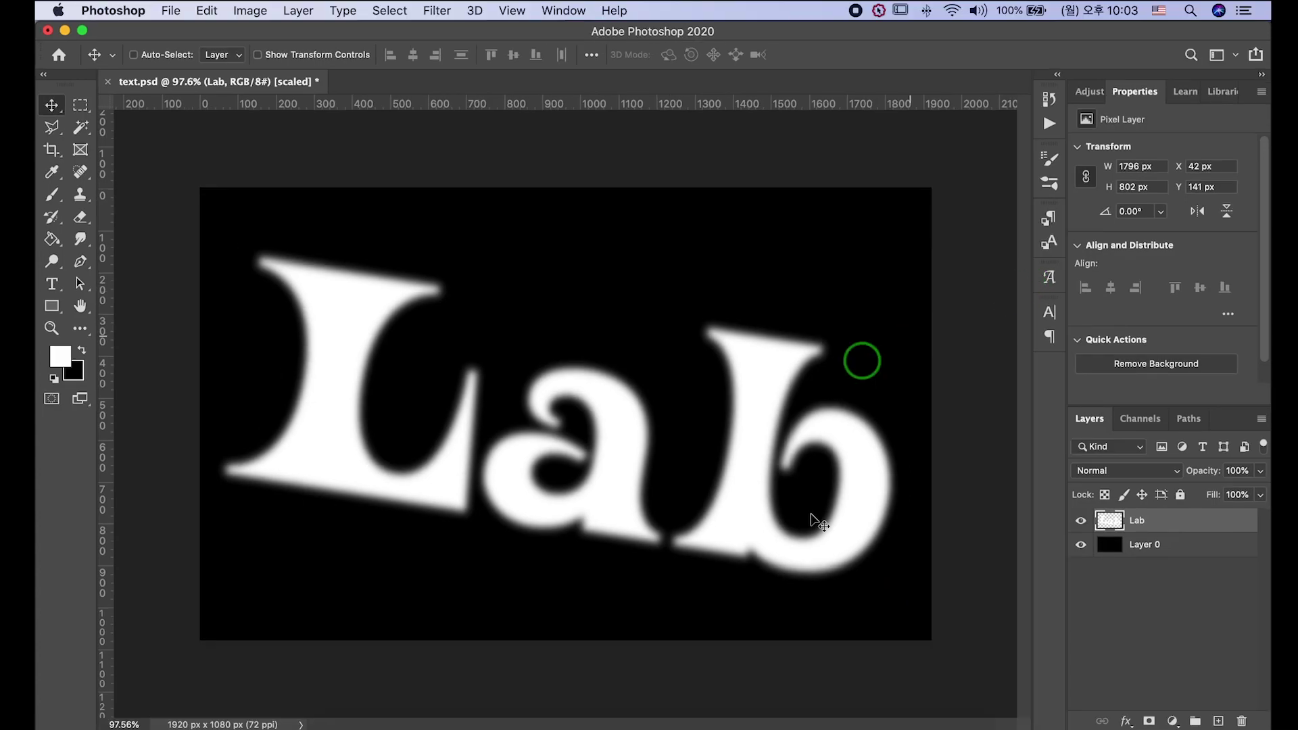
left_click(950, 522)
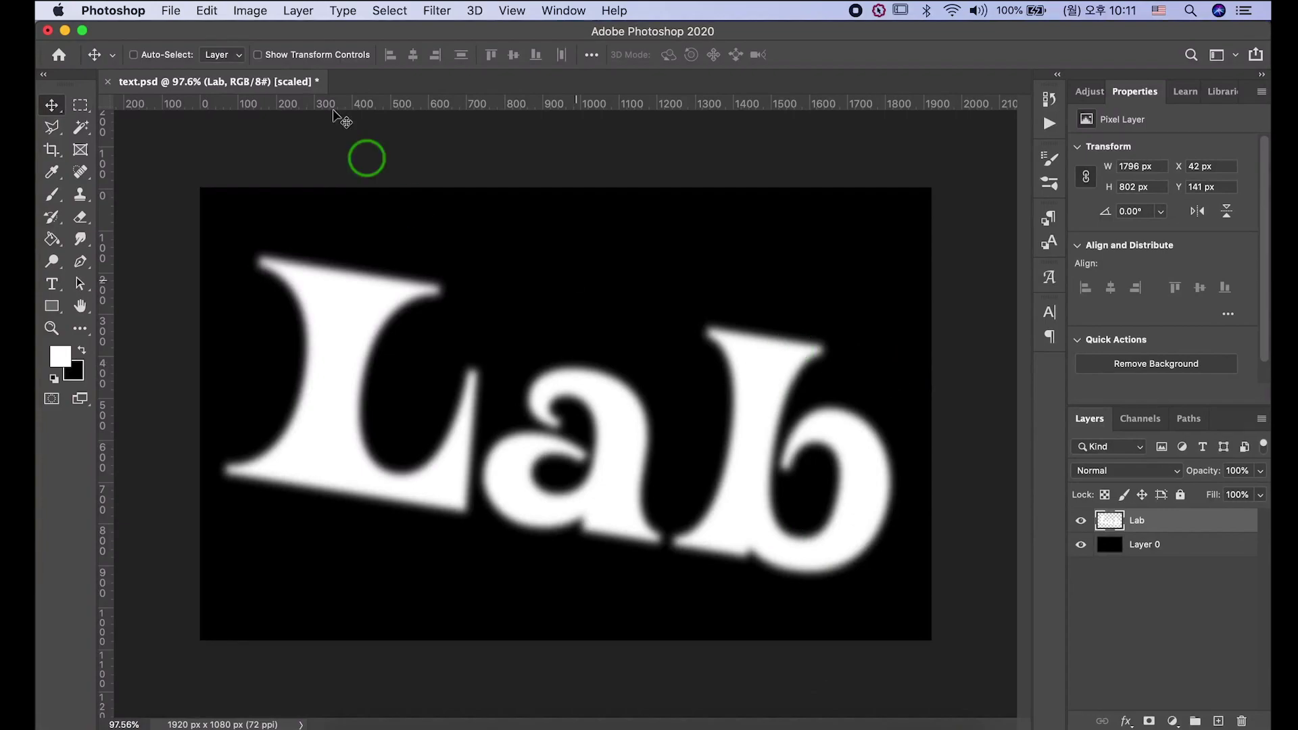
Save the blurred text document as text_Bump.psd
left_click(179, 19)
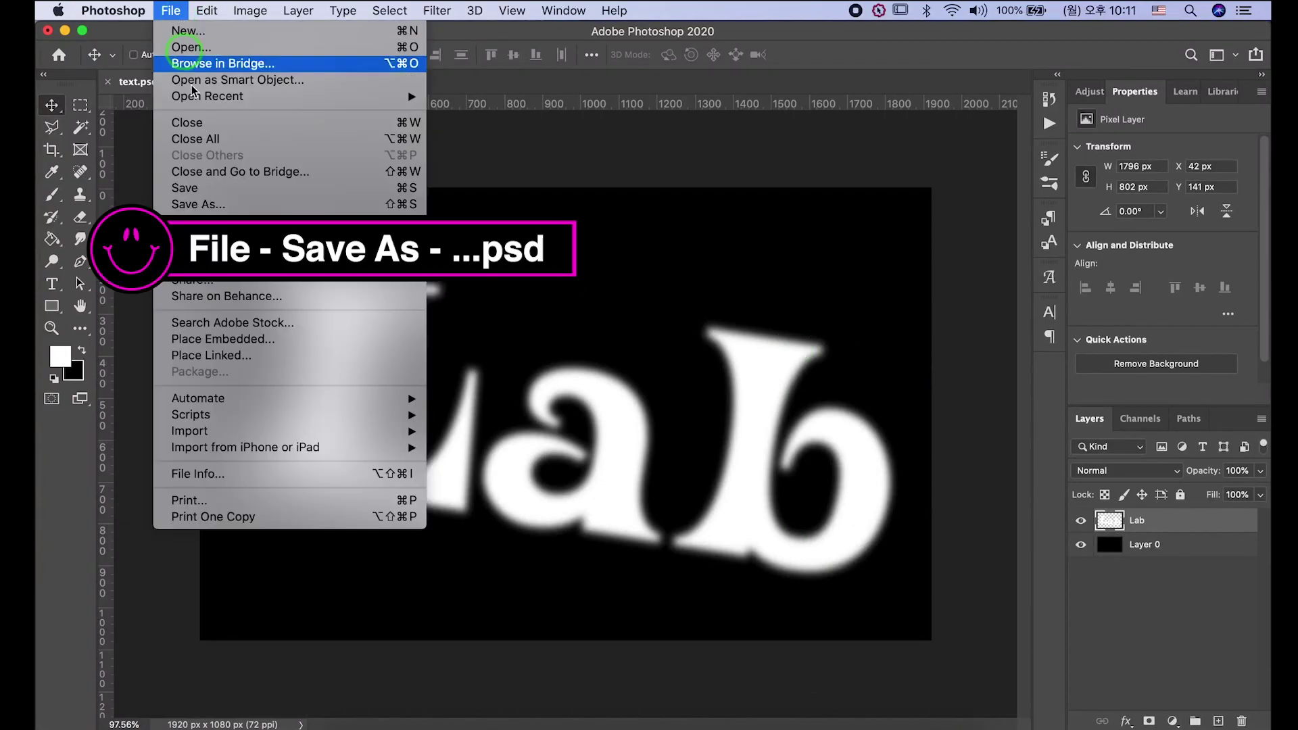
left_click(216, 206)
key("Right")
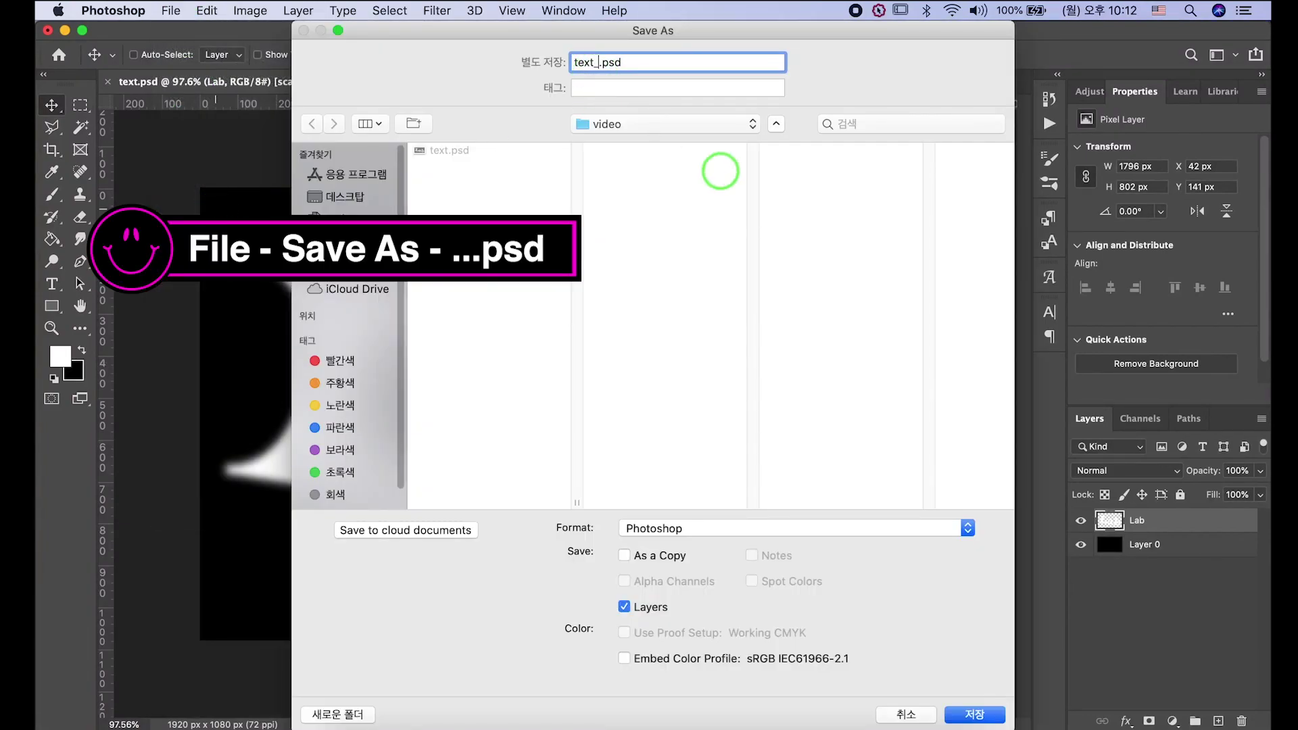
key("Return")
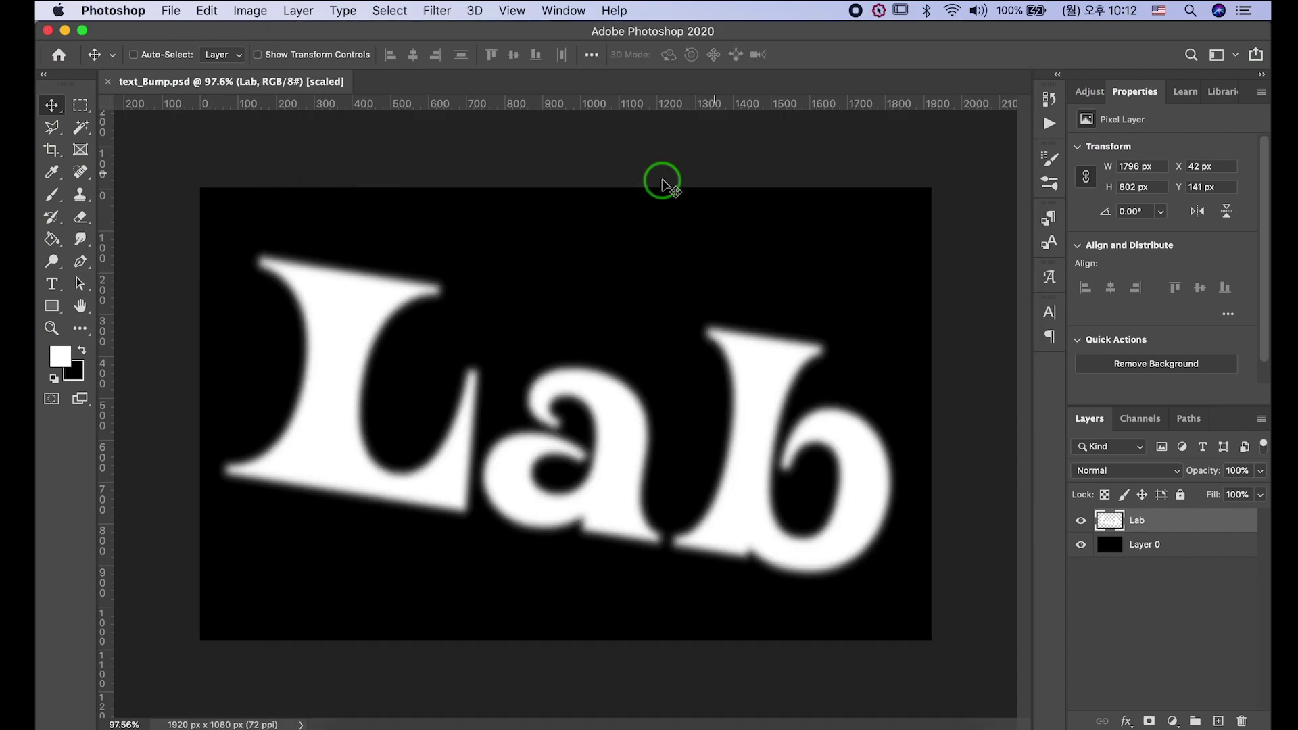
Create a new 1920×1080 document with a black background
left_click(169, 10)
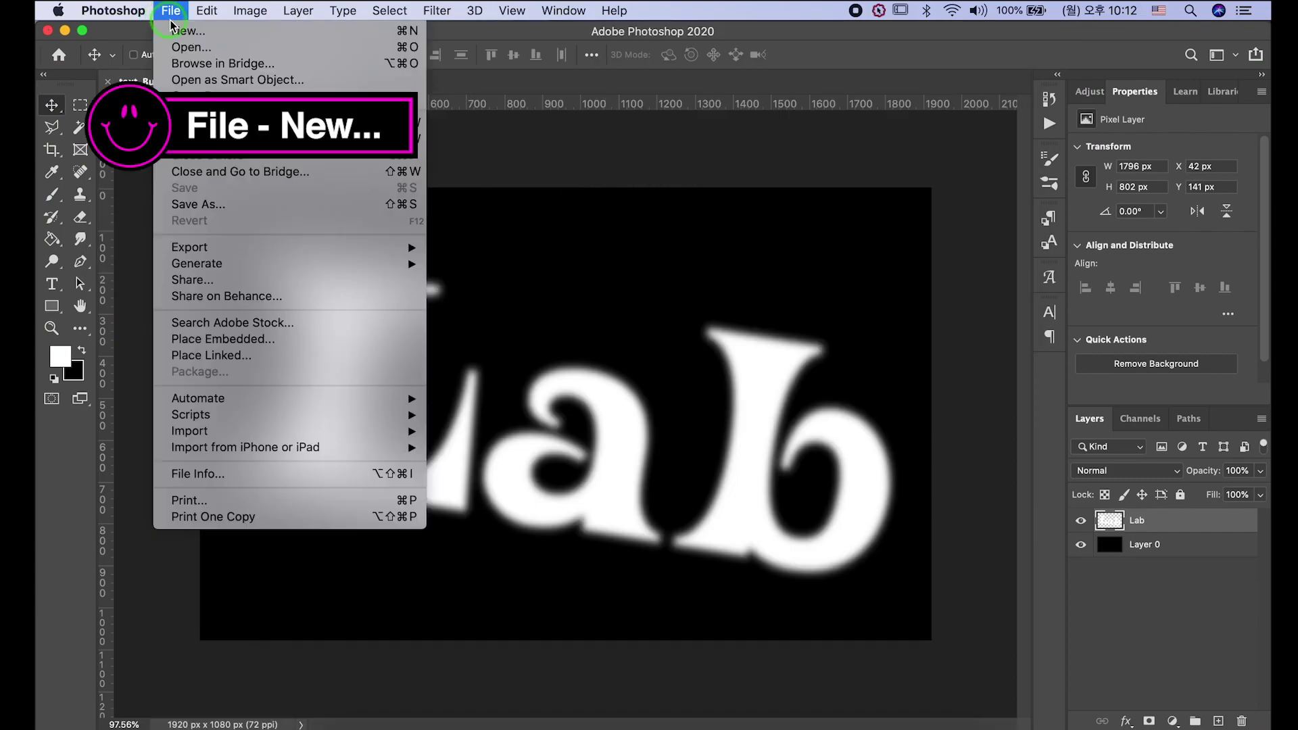
left_click(177, 32)
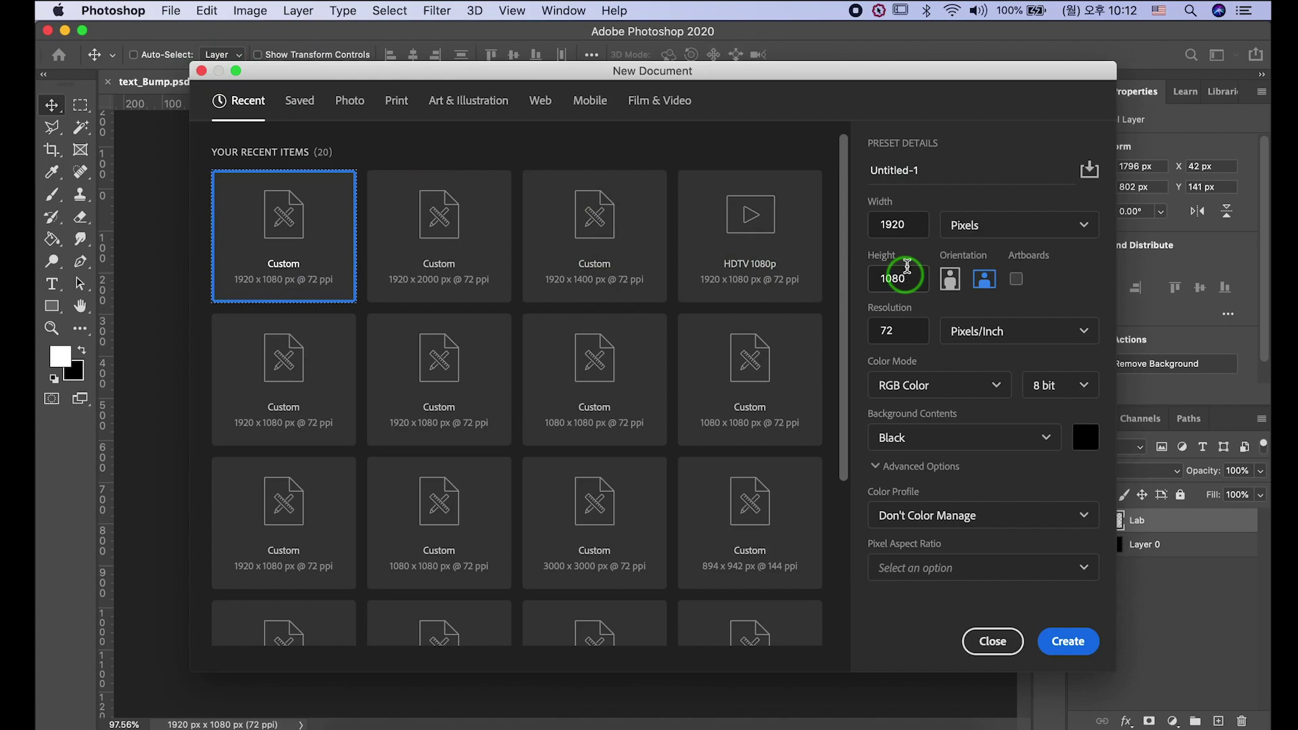
left_click(1063, 642)
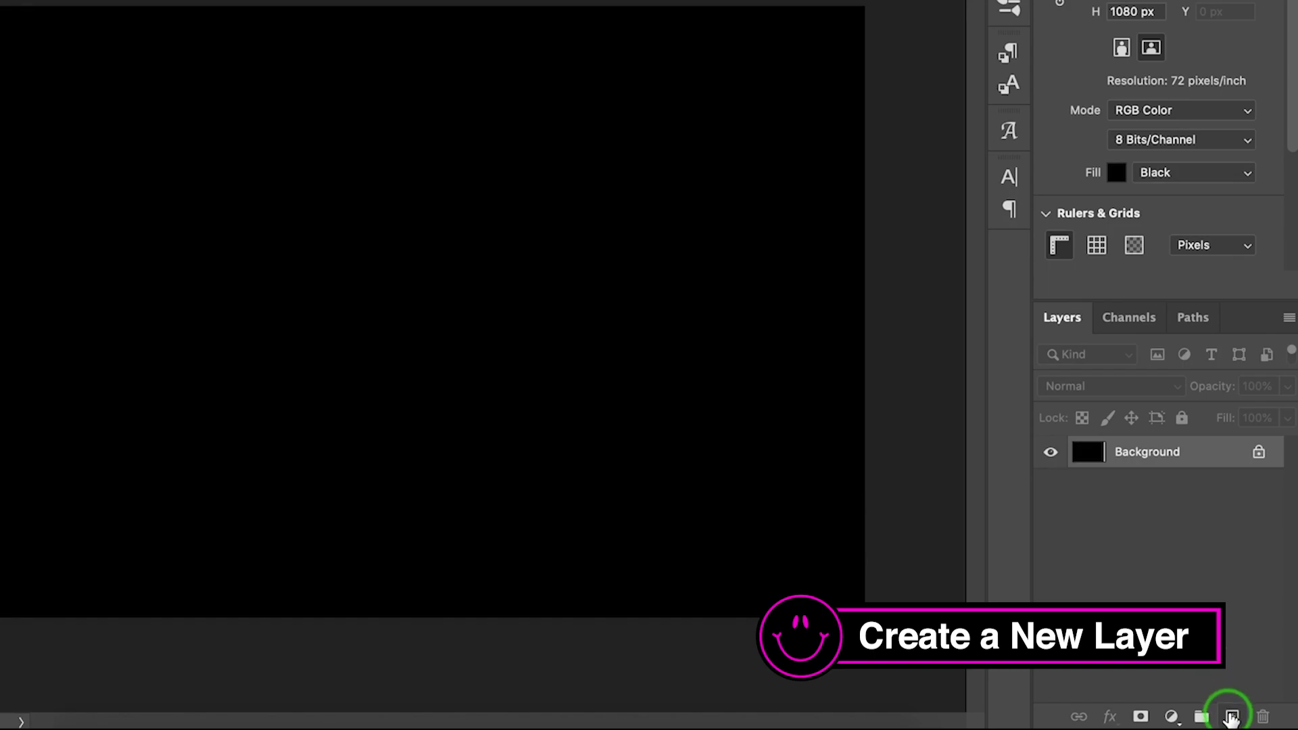
On a new layer, fill a 1920×11 px strip at the canvas top with white
left_click(1231, 718)
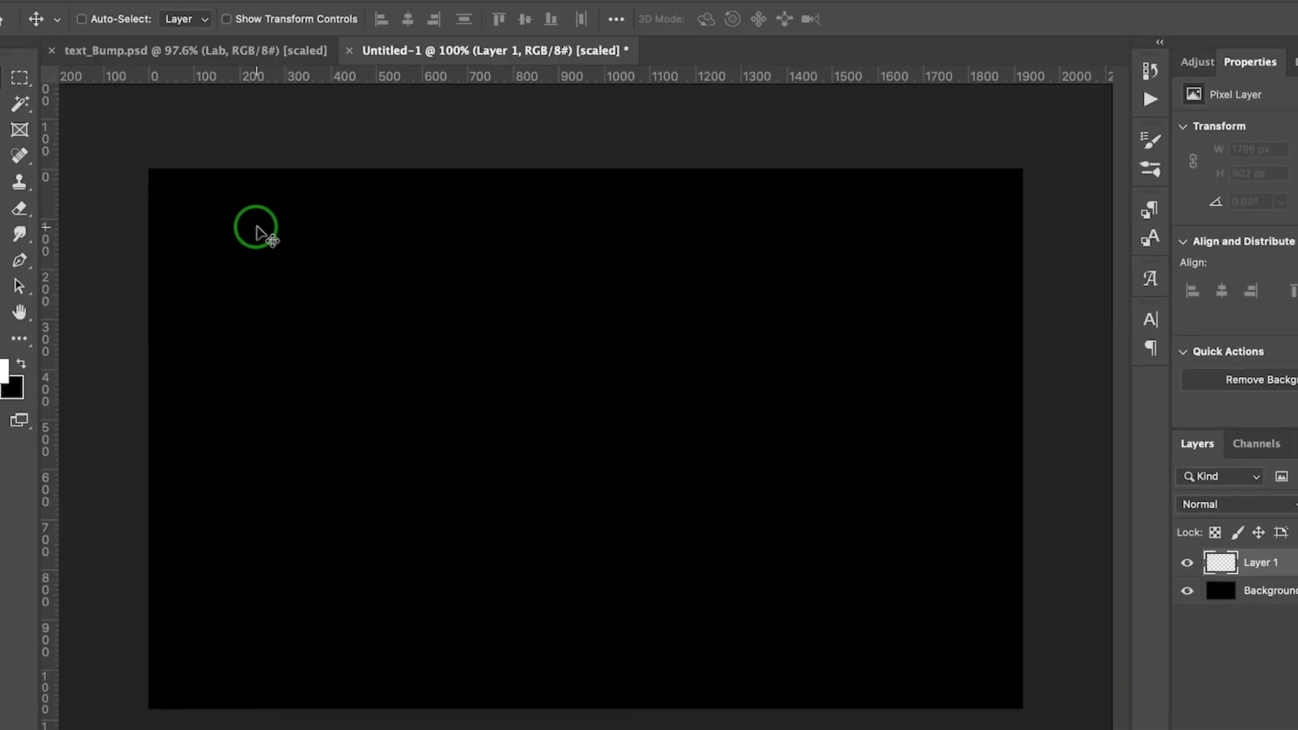
key("m")
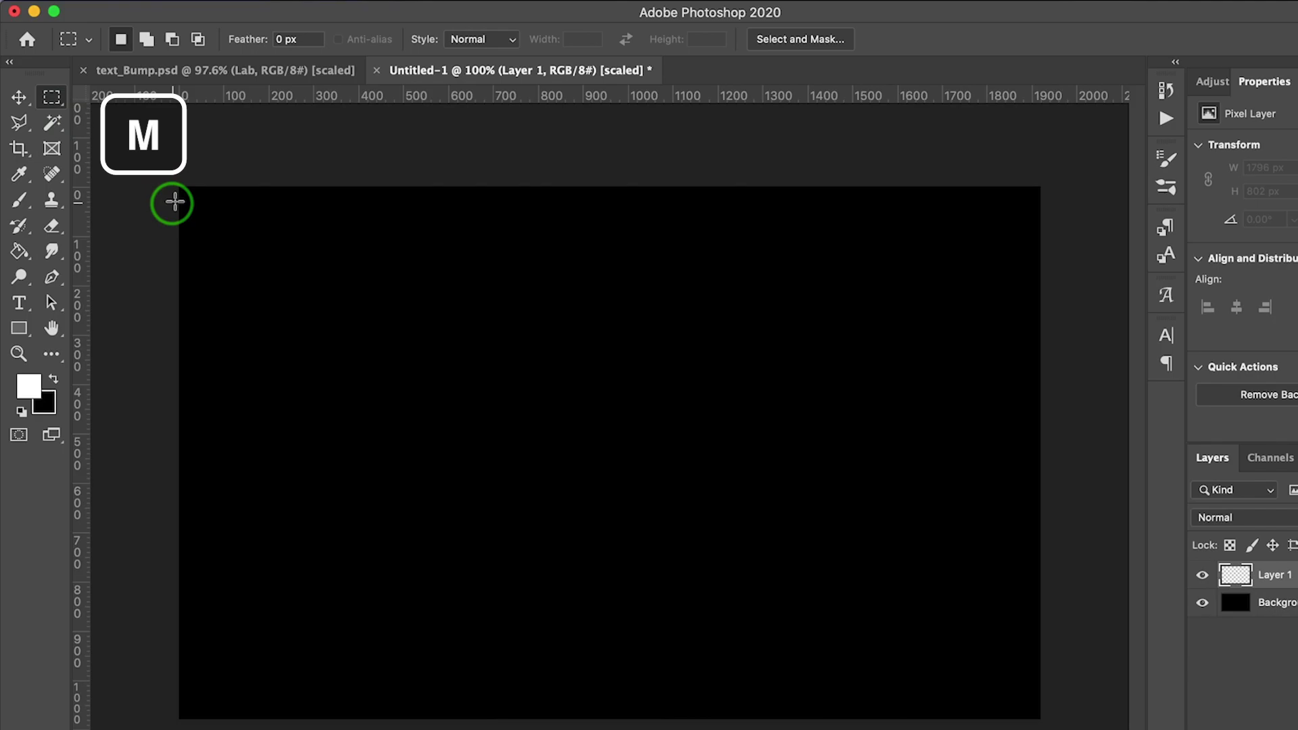
left_click_drag(174, 202, 1048, 200)
key("g")
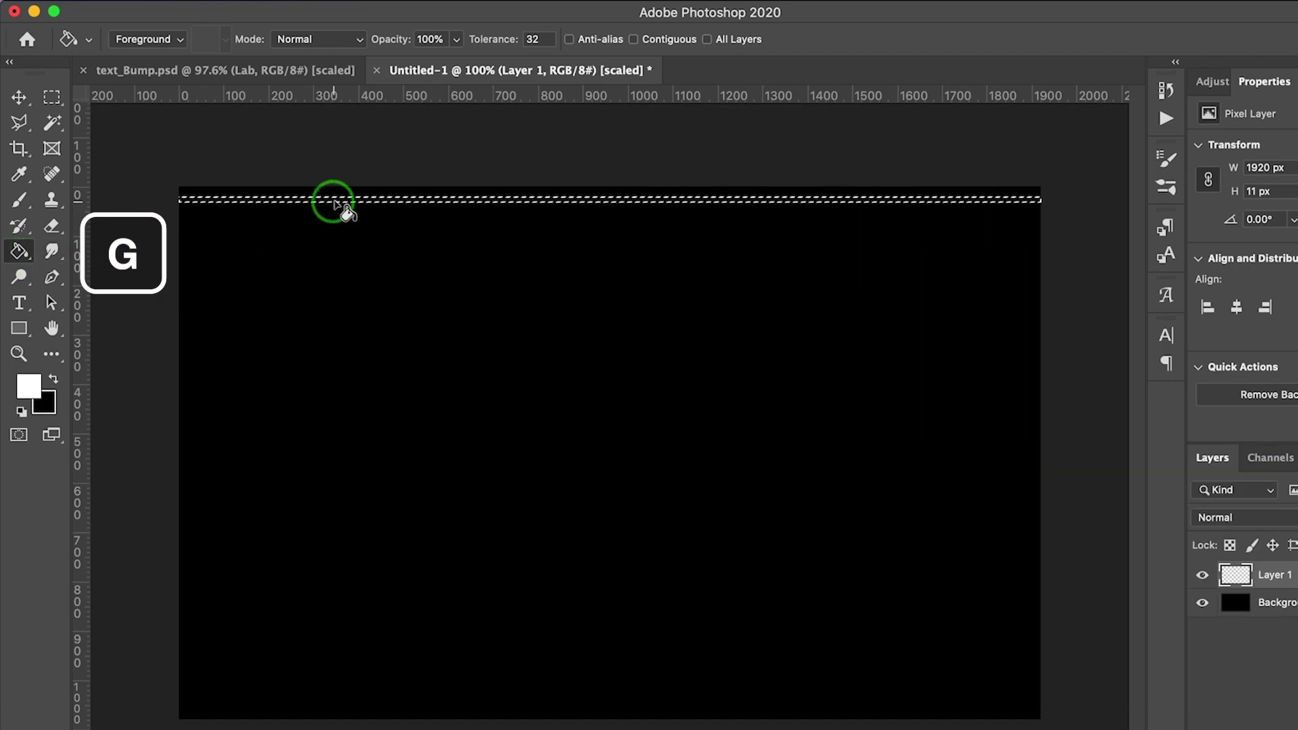
left_click(336, 203)
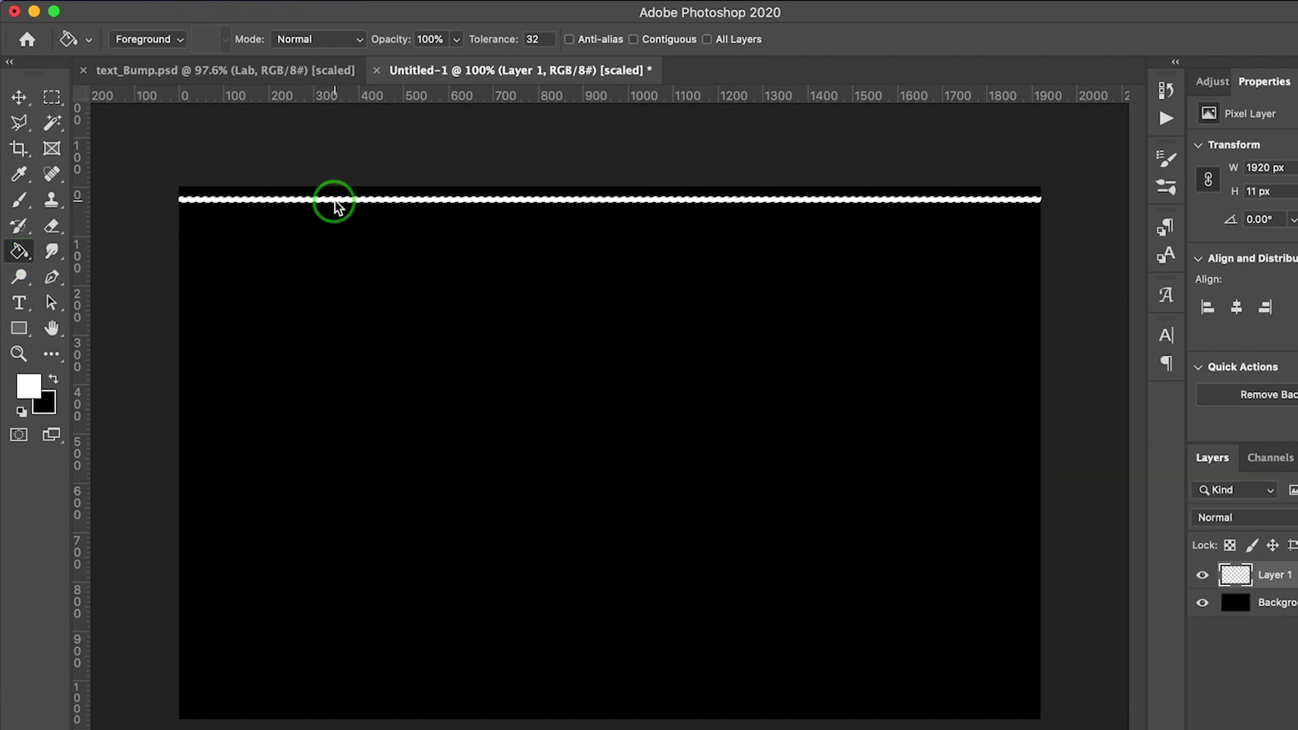
Deselect the strip and duplicate the white strip layer
key("m")
key("super+d")
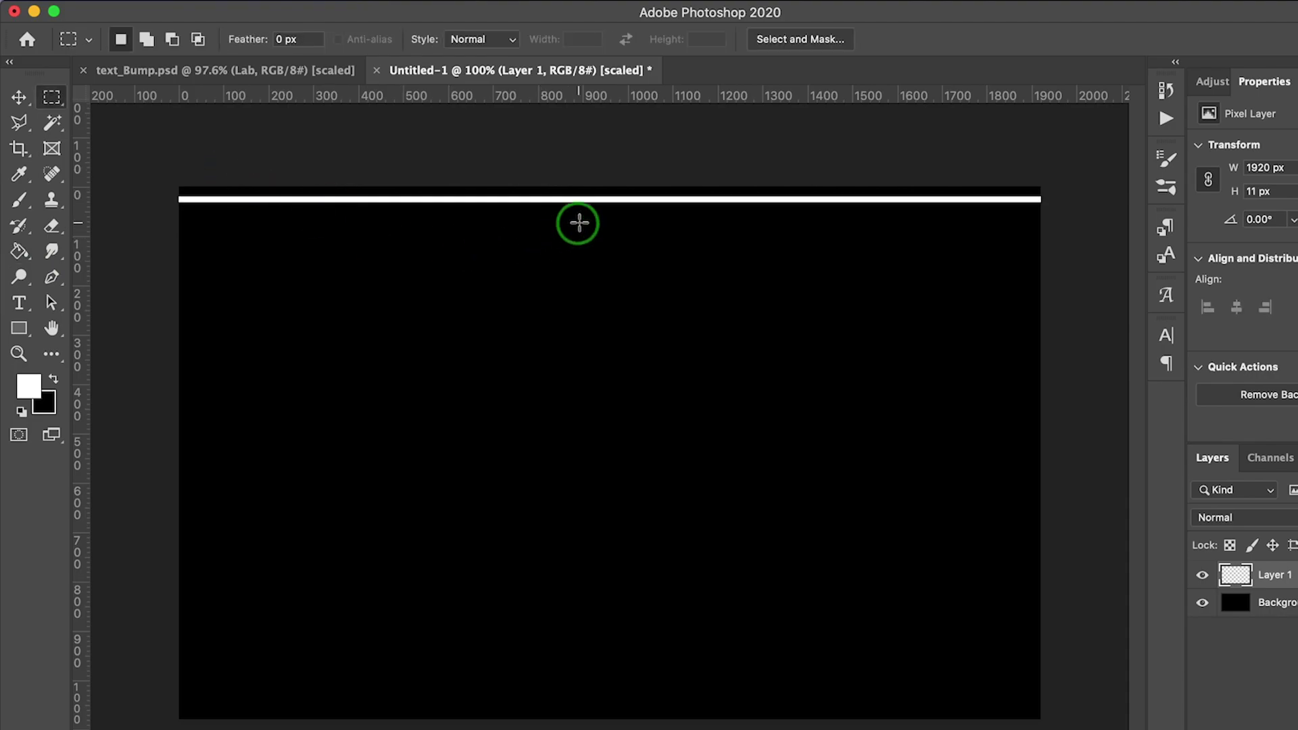
key("v")
key("super+j")
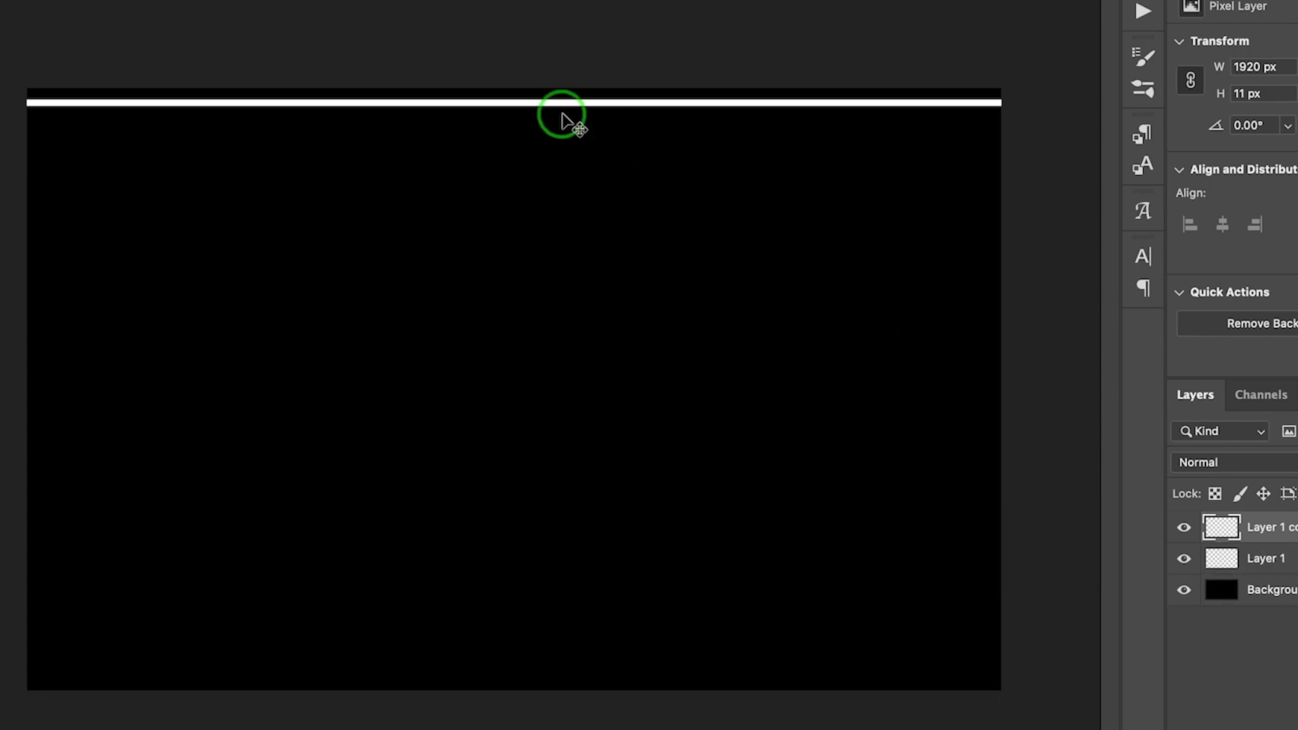
Nudge the duplicated strip down and repeat the transform to stripe the whole canvas
key("super+t")
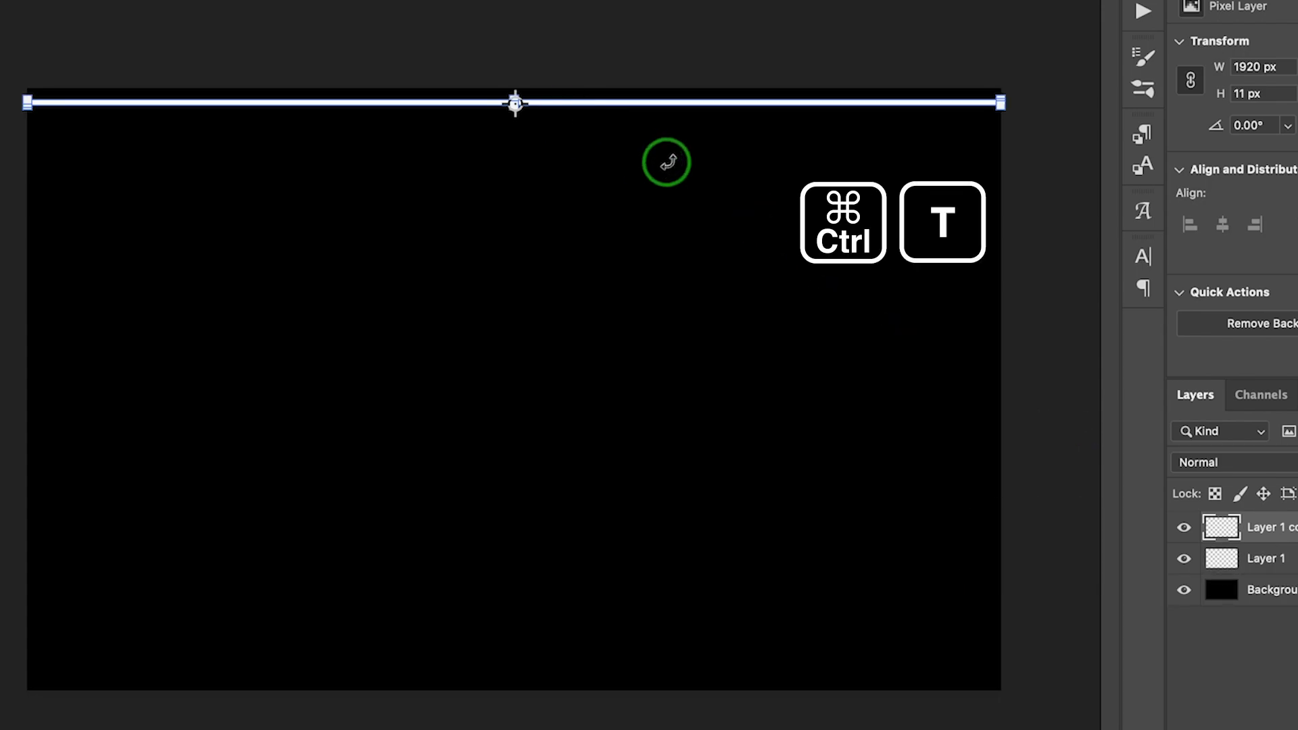
key("Down")
key("Down")
key("Down")
key("Down")
key("Down")
key("Down")
key("Down")
key("Down")
key("Down")
key("Down")
key("Down")
key("Down")
key("Down")
key("Down")
key("Down")
key("Down")
key("Down")
key("Down")
key("Down")
key("Down")
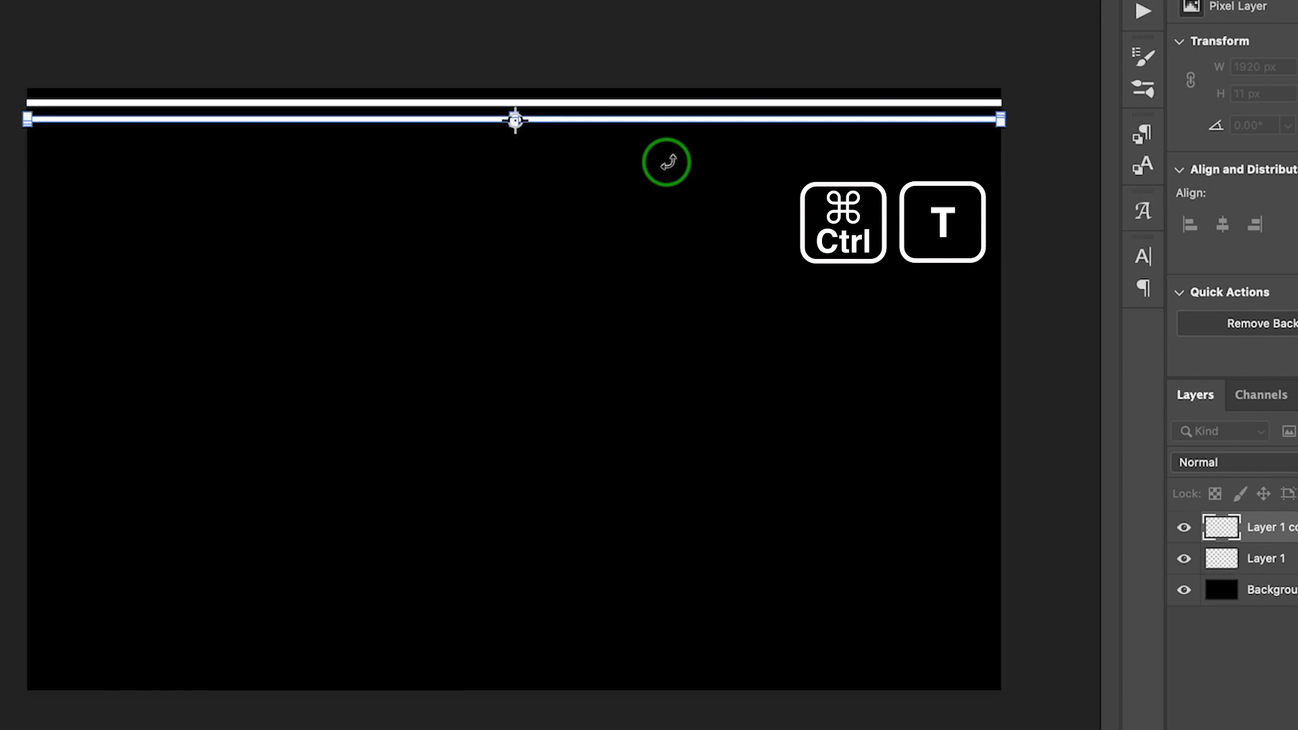
key("Return")
key("ctrl+alt+shift+t")
key("ctrl+alt+shift+t")
key("ctrl+alt+shift+t")
key("ctrl+alt+shift+t")
key("ctrl+alt+shift+t")
key("ctrl+alt+shift+t")
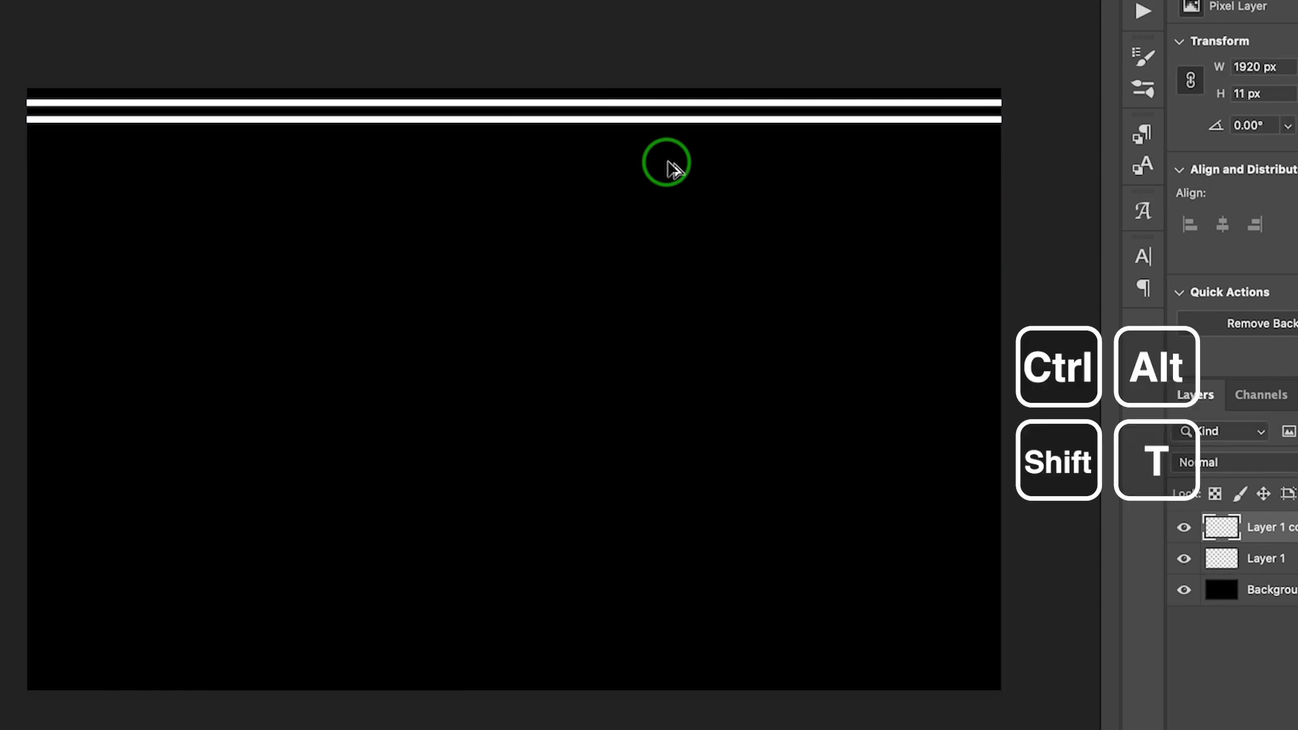
key("ctrl+alt+shift+t")
key("ctrl+alt+shift+t")
key("ctrl+alt+shift+t")
key("ctrl+alt+shift+t")
key("ctrl+alt+shift+t")
key("ctrl+alt+shift+t")
key("ctrl+alt+shift+t")
key("ctrl+alt+shift+t")
key("ctrl+alt+shift+t")
key("ctrl+alt+shift+t")
key("ctrl+alt+shift+t")
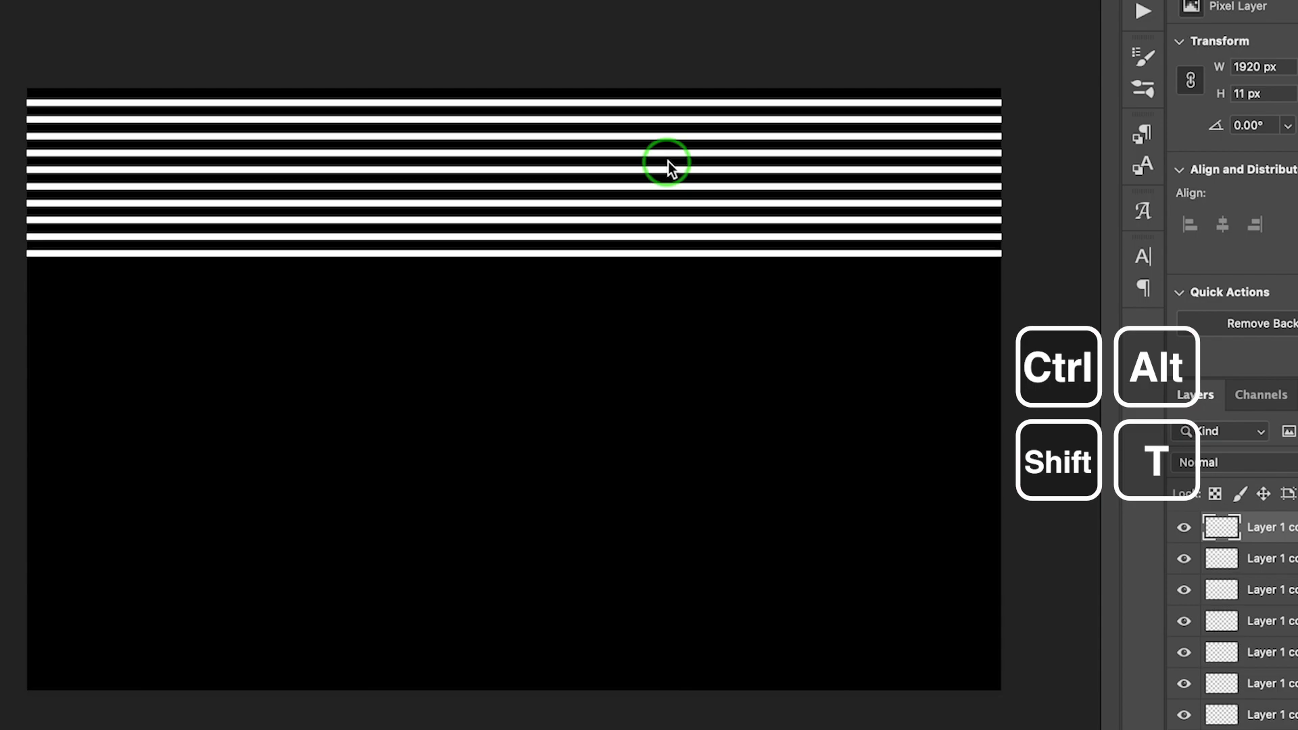
key("ctrl+alt+shift+t")
key("ctrl+alt+shift+t")
key("ctrl+alt+shift+t")
key("ctrl+alt+shift+t")
key("ctrl+alt+shift+t")
key("ctrl+alt+shift+t")
key("ctrl+alt+shift+t")
key("ctrl+alt+shift+t")
key("ctrl+alt+shift+t")
key("ctrl+alt+shift+t")
key("ctrl+alt+shift+t")
key("ctrl+alt+shift+t")
key("ctrl+alt+shift+t")
key("ctrl+alt+shift+t")
key("ctrl+alt+shift+t")
key("ctrl+alt+shift+t")
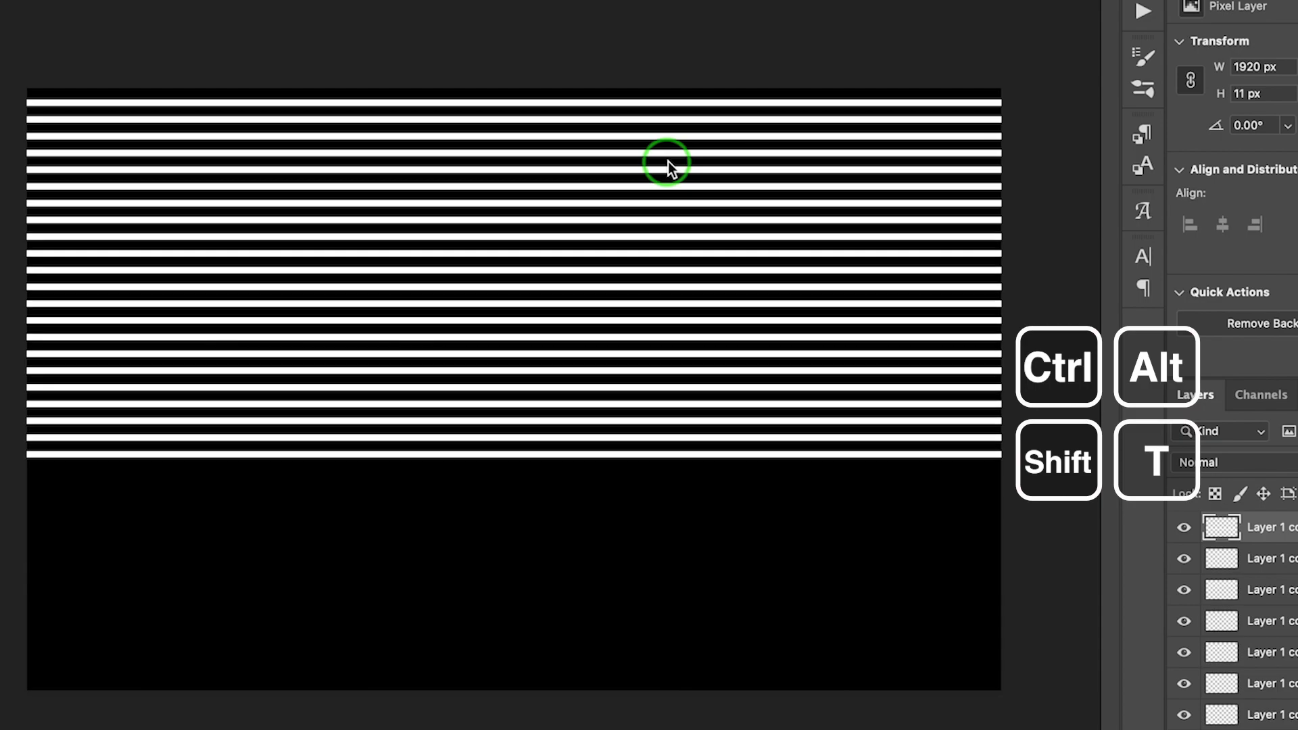
key("ctrl+alt+shift+t")
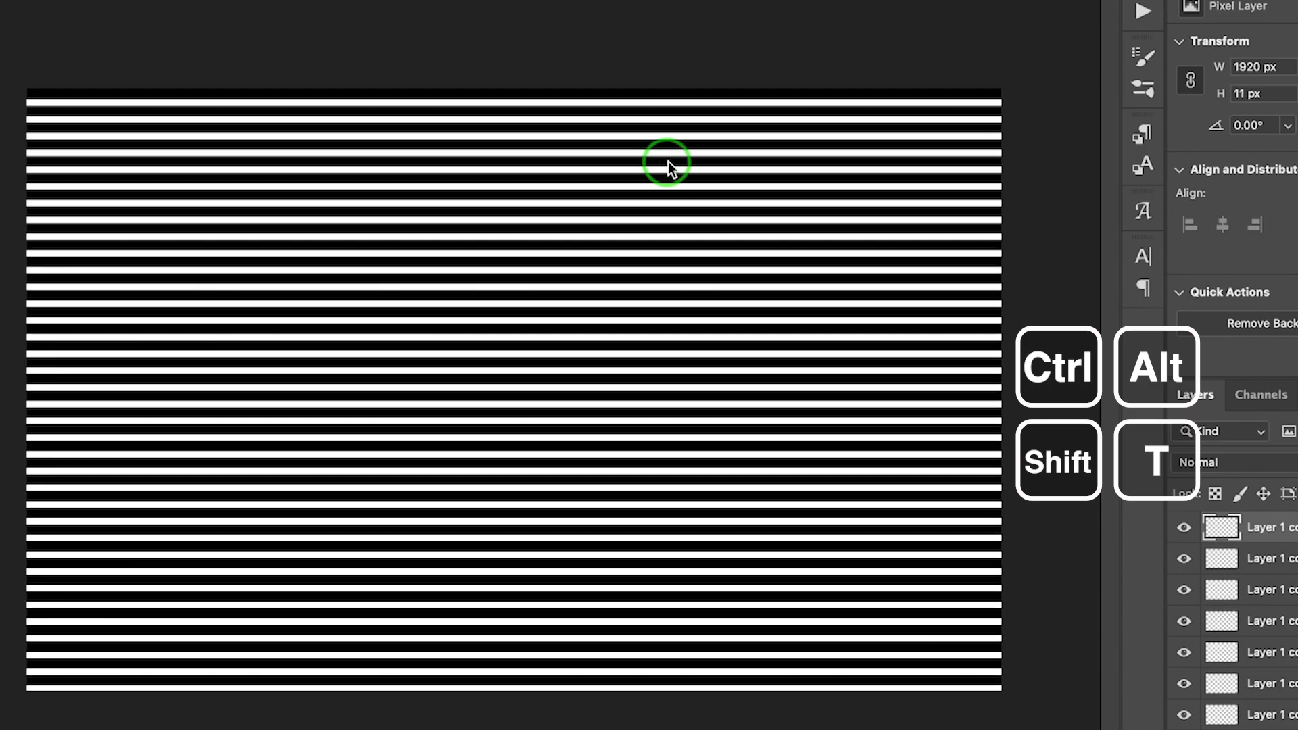
Select all stripe layers and merge them into one Background layer
scroll(1197, 555, "down", 15)
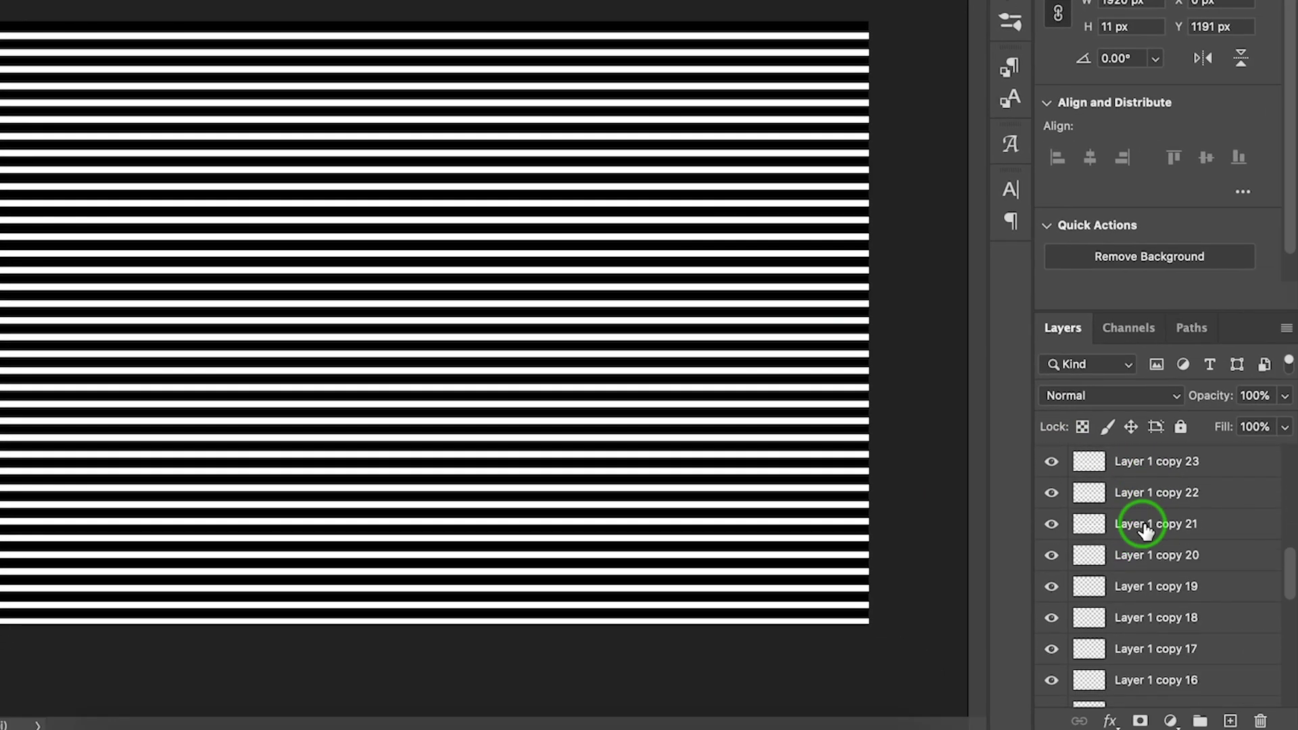
left_click(1160, 662, "shift")
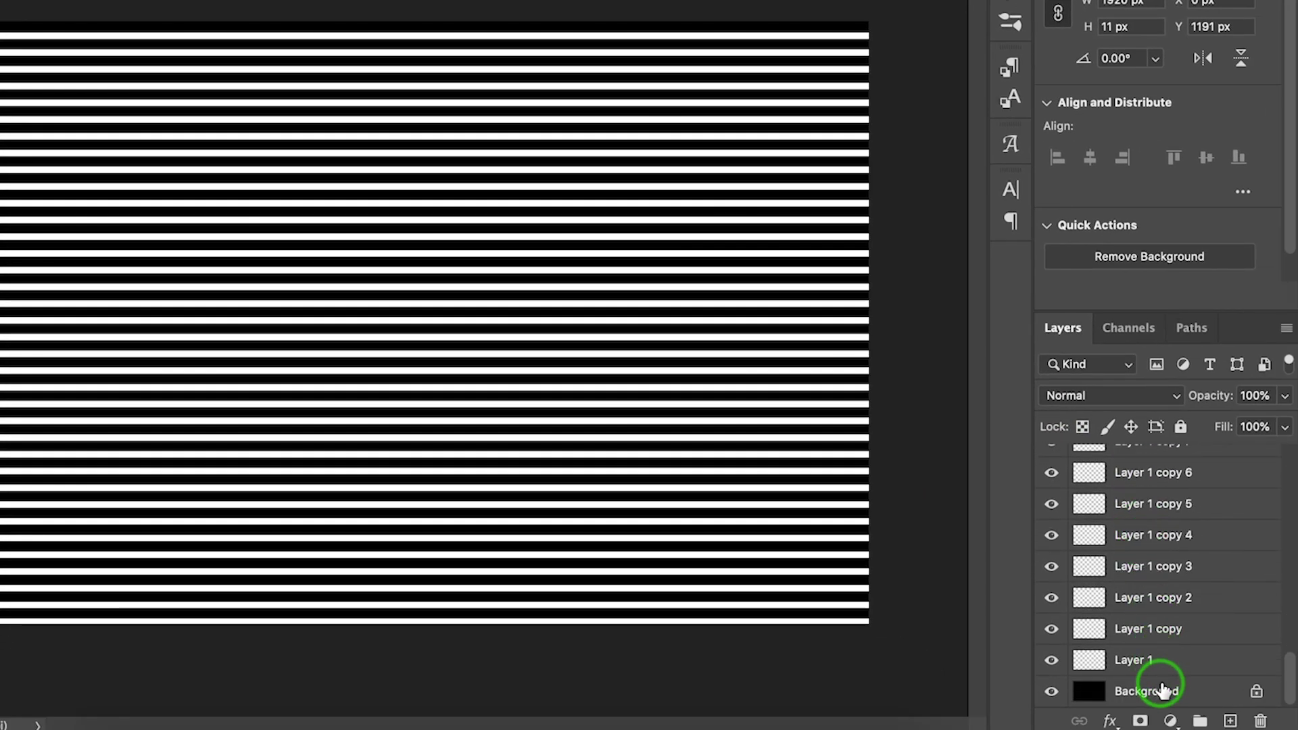
key("ctrl+e")
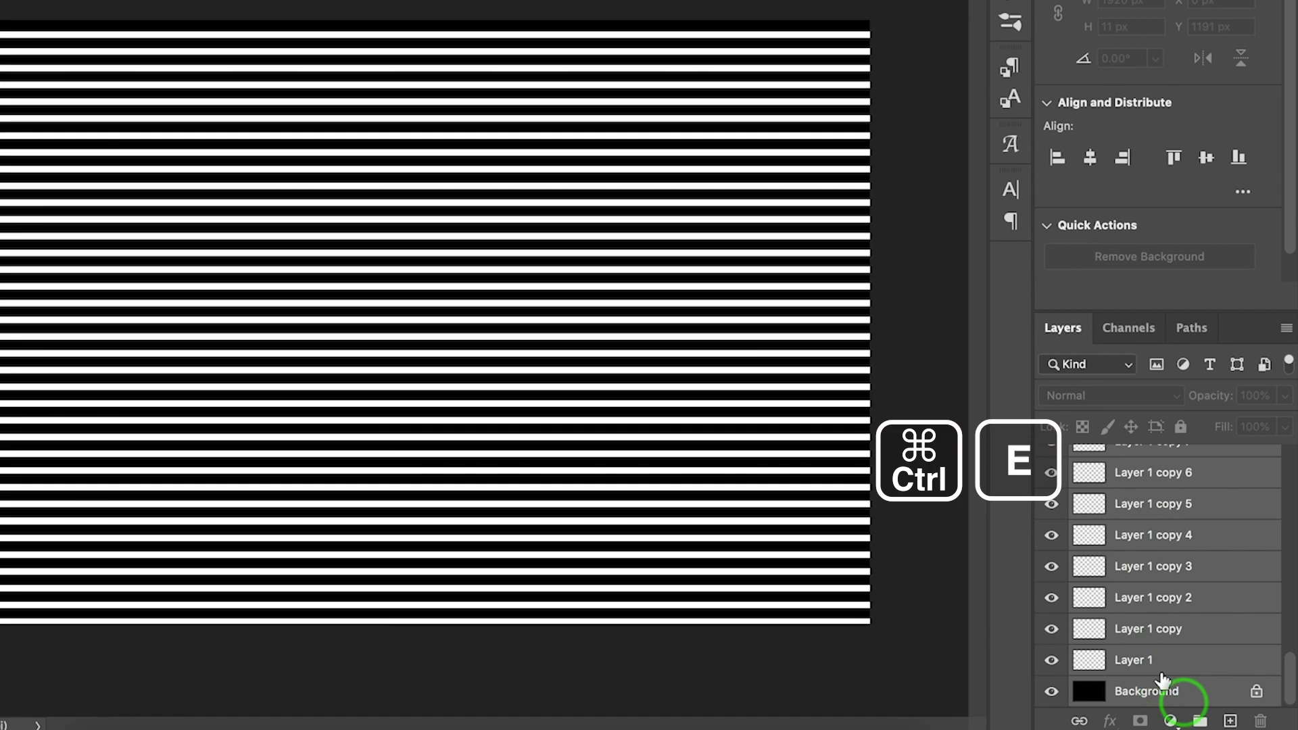
key("ctrl+e")
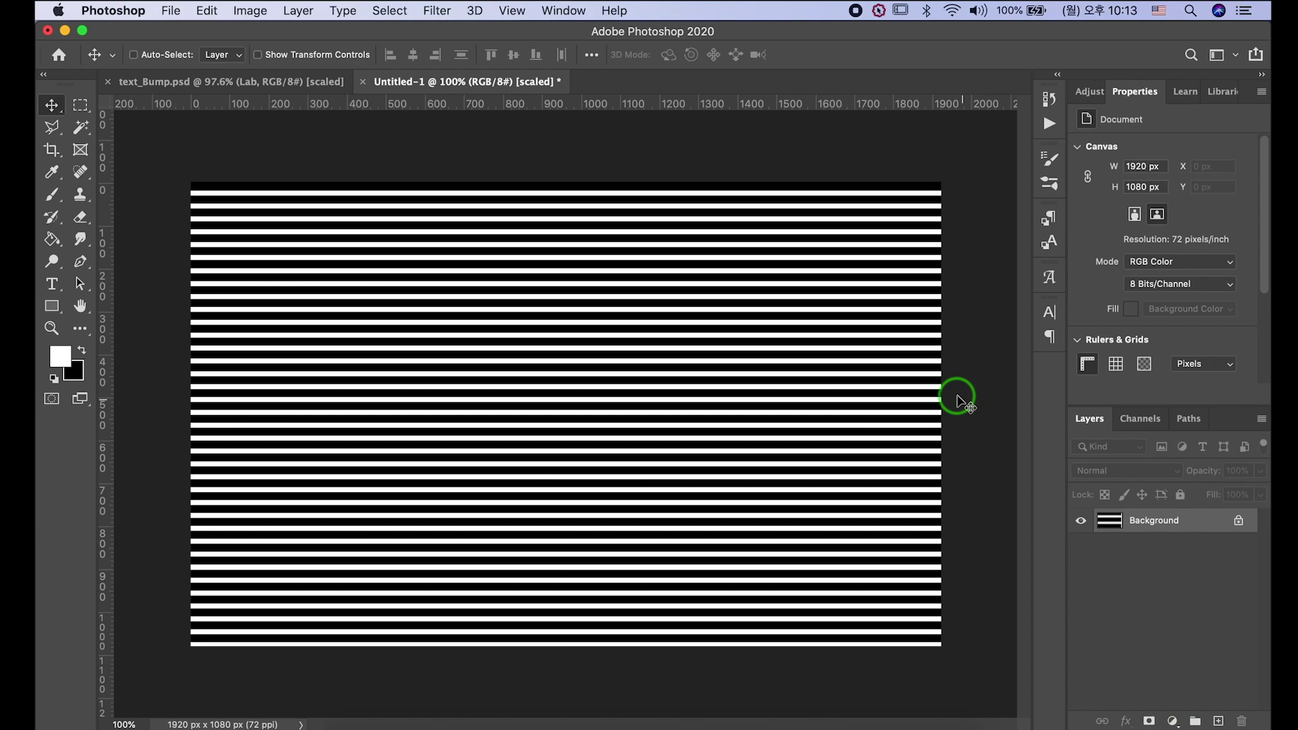
Apply Filter > Distort > Pinch with an Amount of 80% to the stripes
left_click(438, 11)
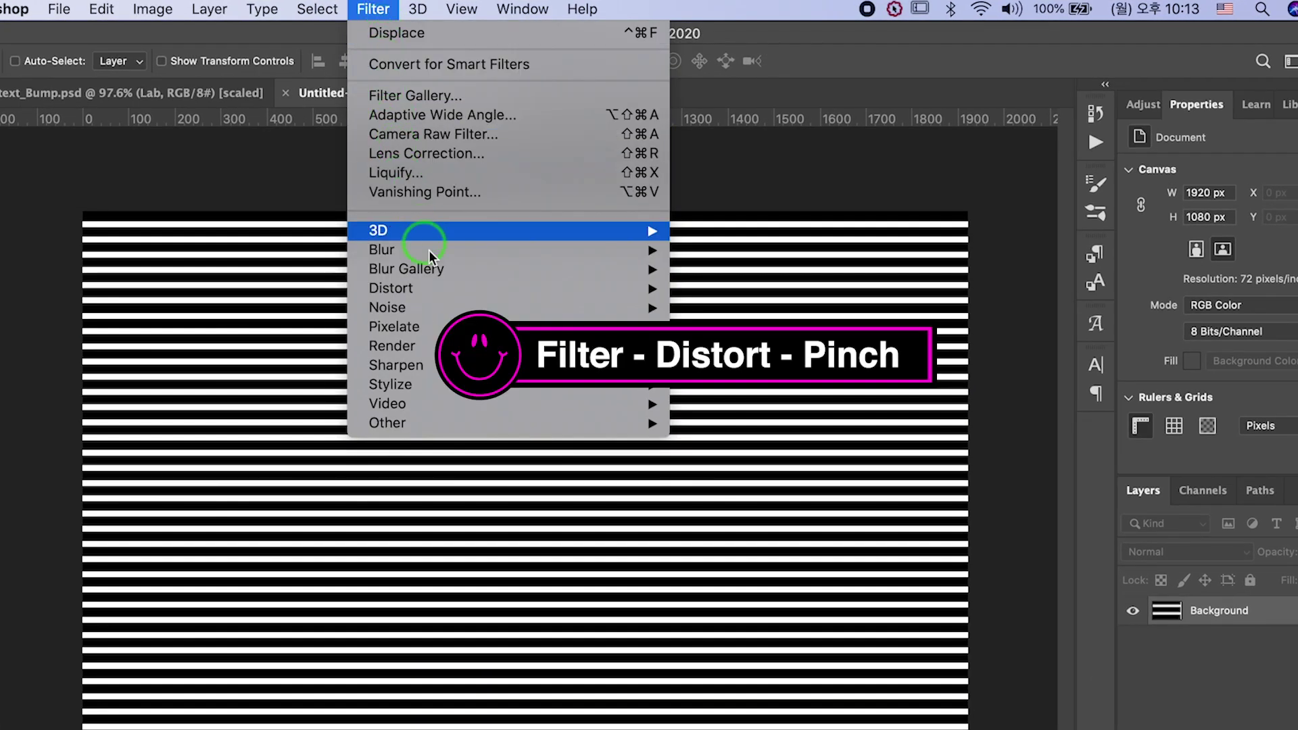
mouse_move(440, 293)
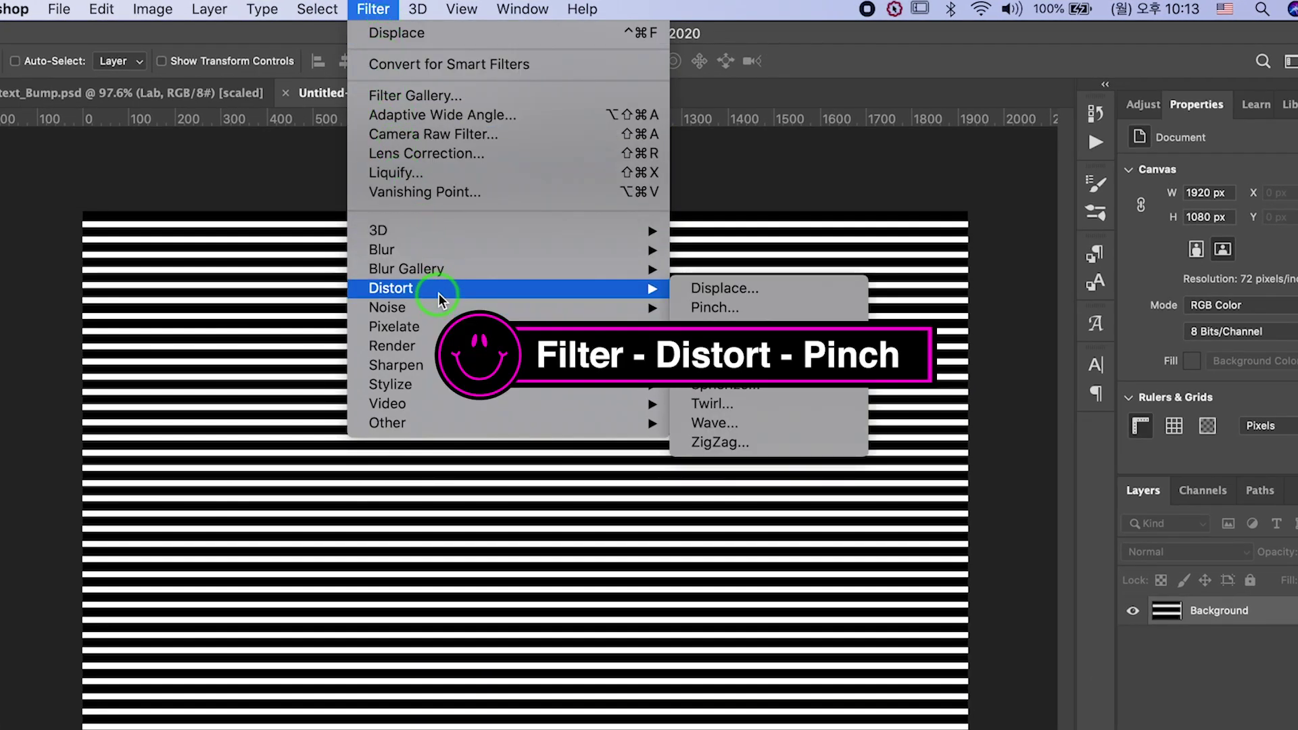
left_click(774, 309)
left_click(414, 478)
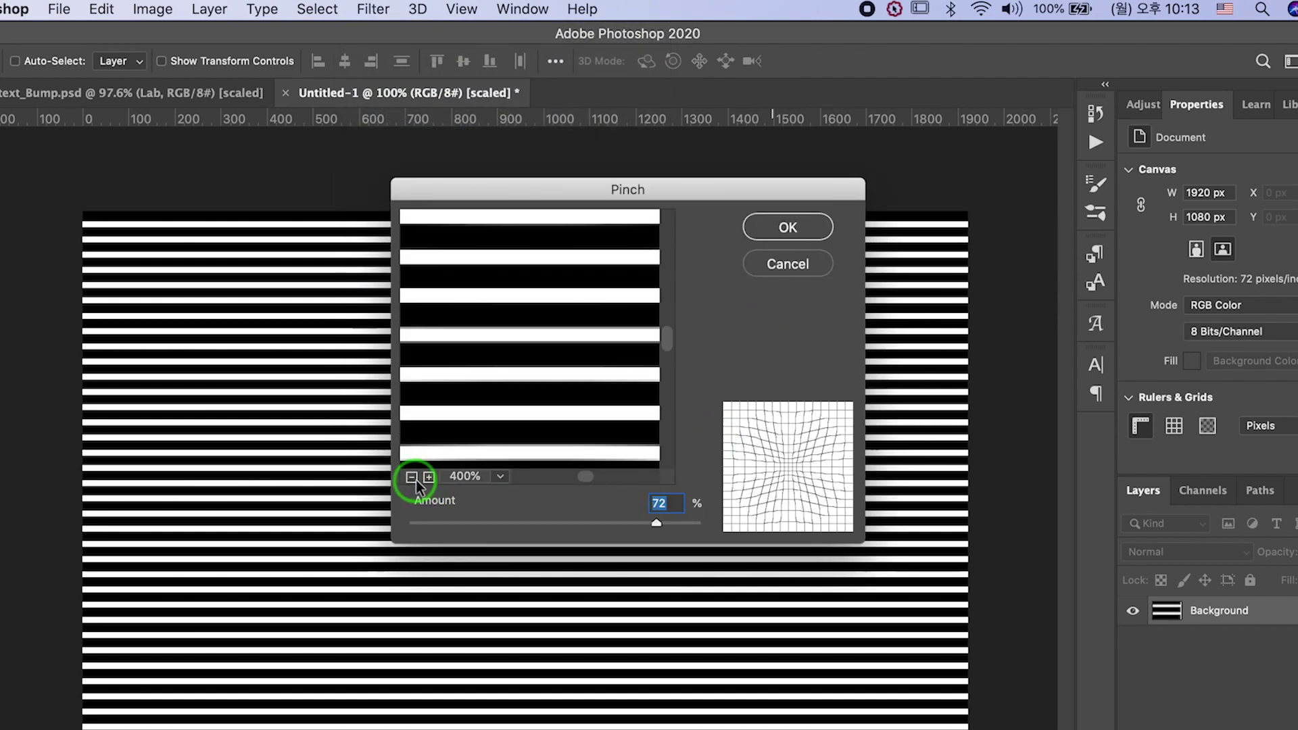
left_click(411, 477)
left_click_drag(655, 522, 672, 525)
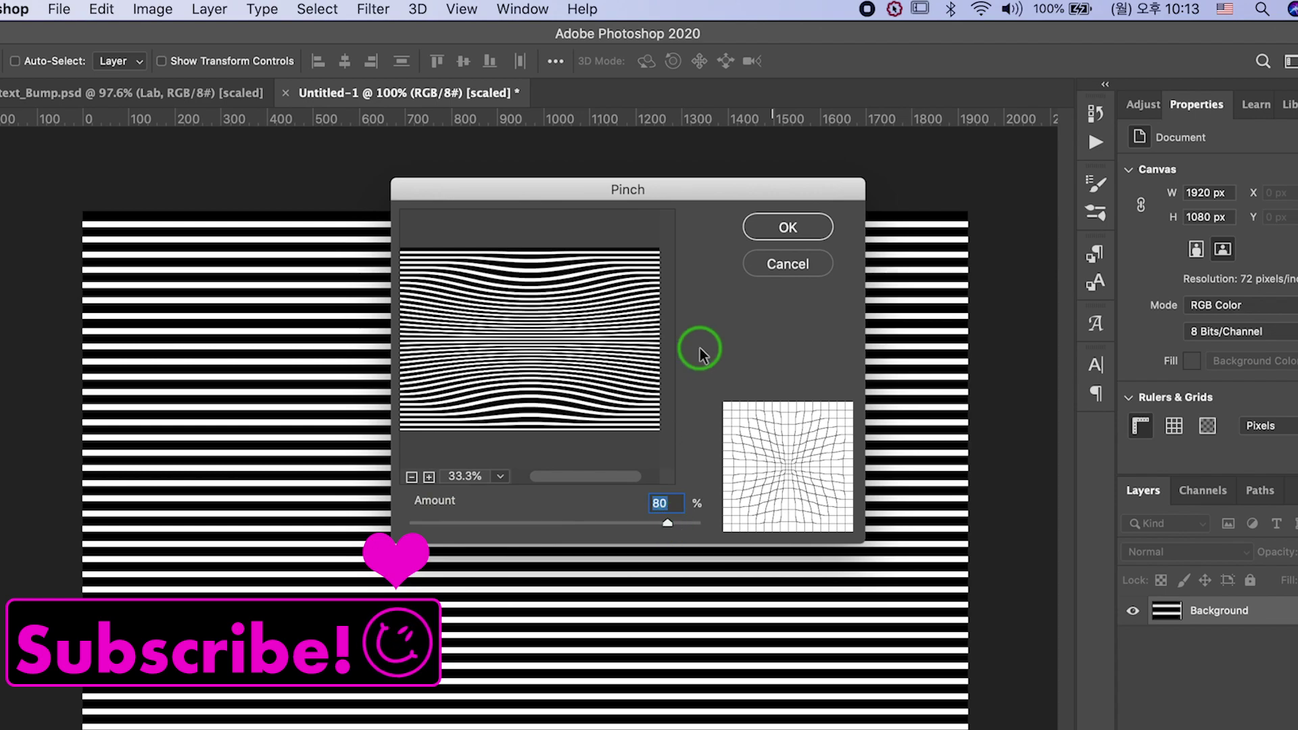
left_click(782, 219)
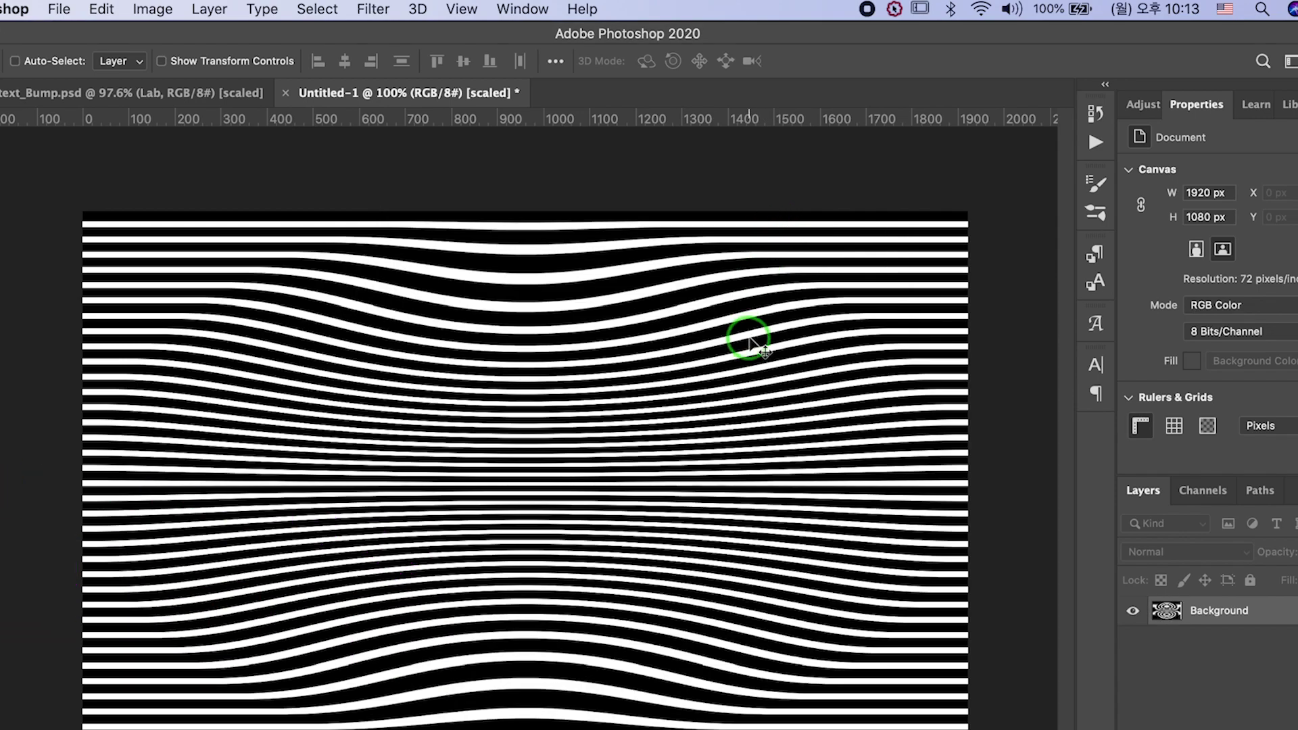
left_click(368, 14)
Apply Displace with horizontal and vertical scale 30, using text_Bump.psd as the map
left_click(435, 293)
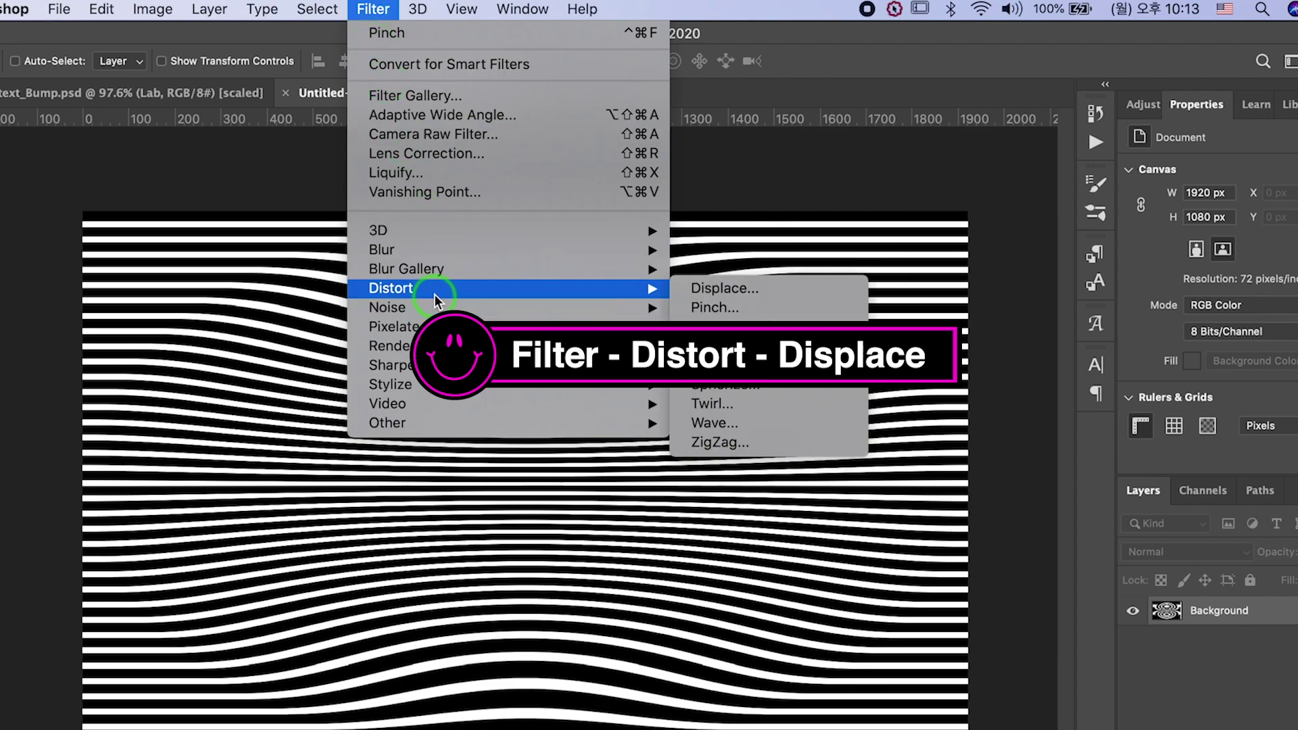
left_click(752, 291)
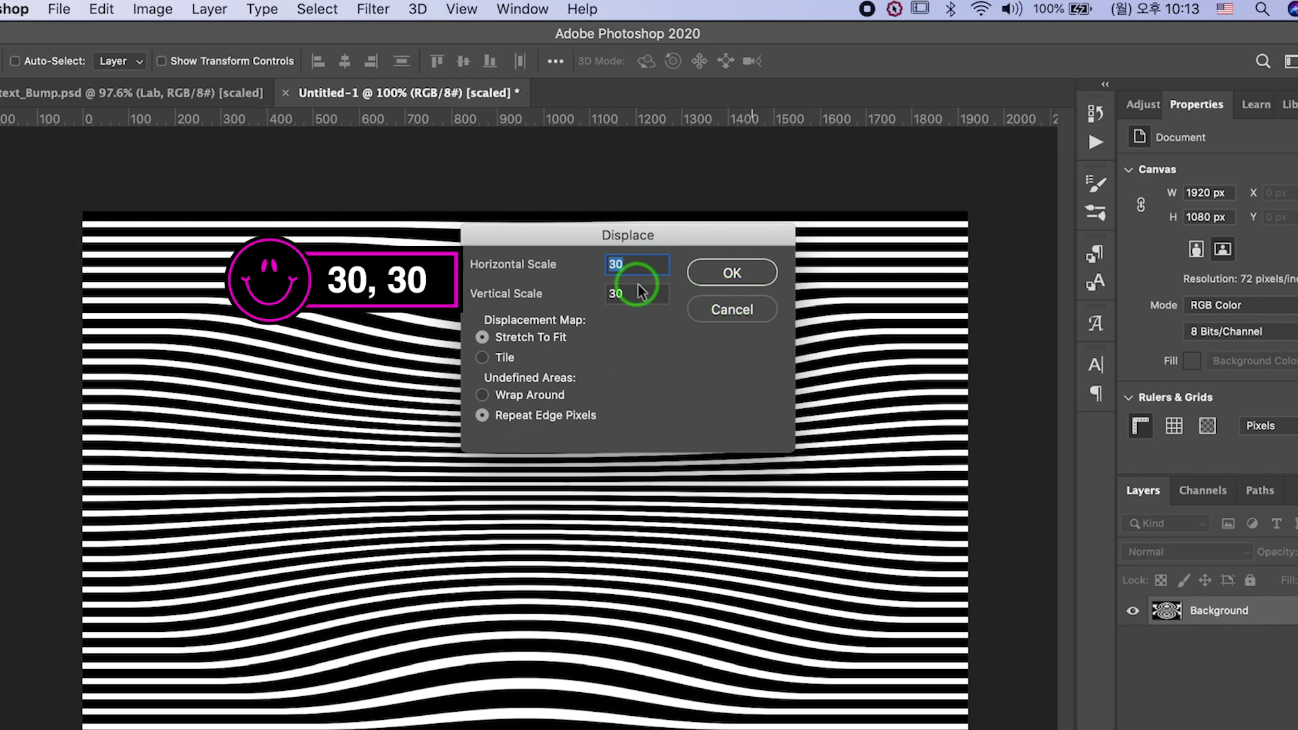
left_click(724, 274)
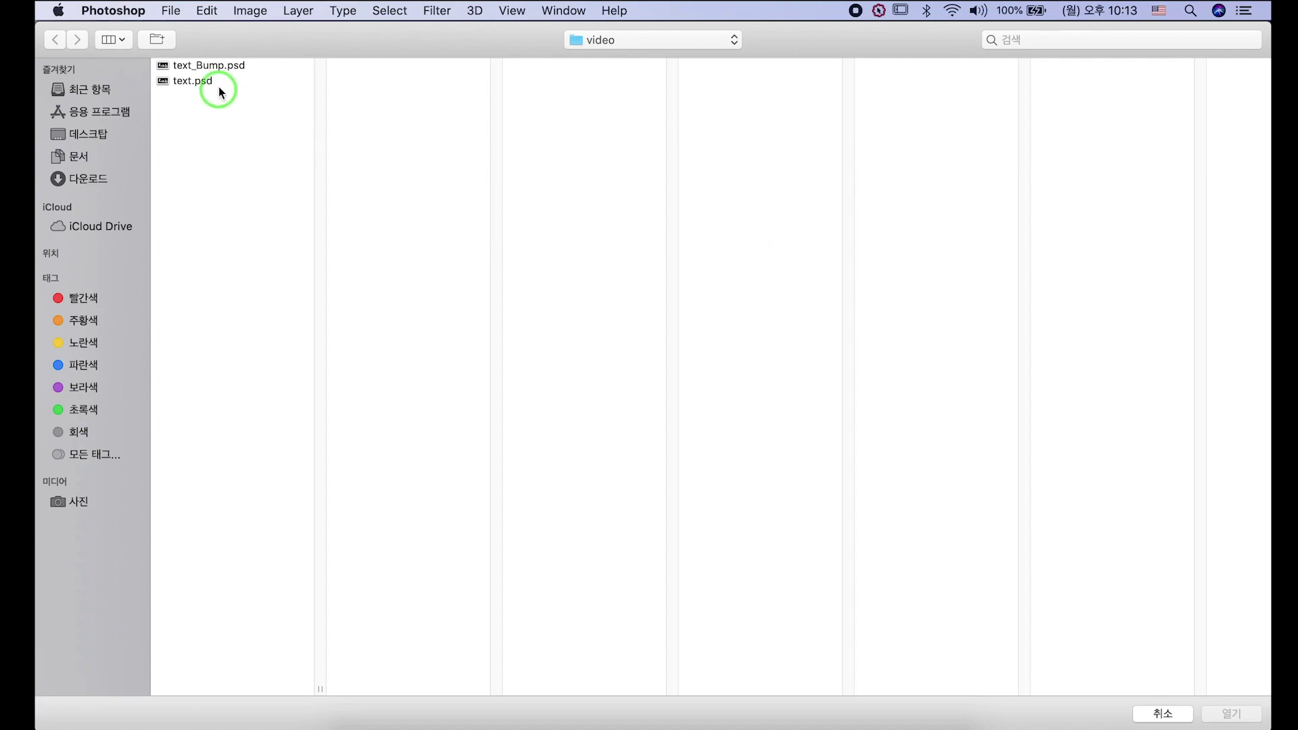
left_click(225, 67)
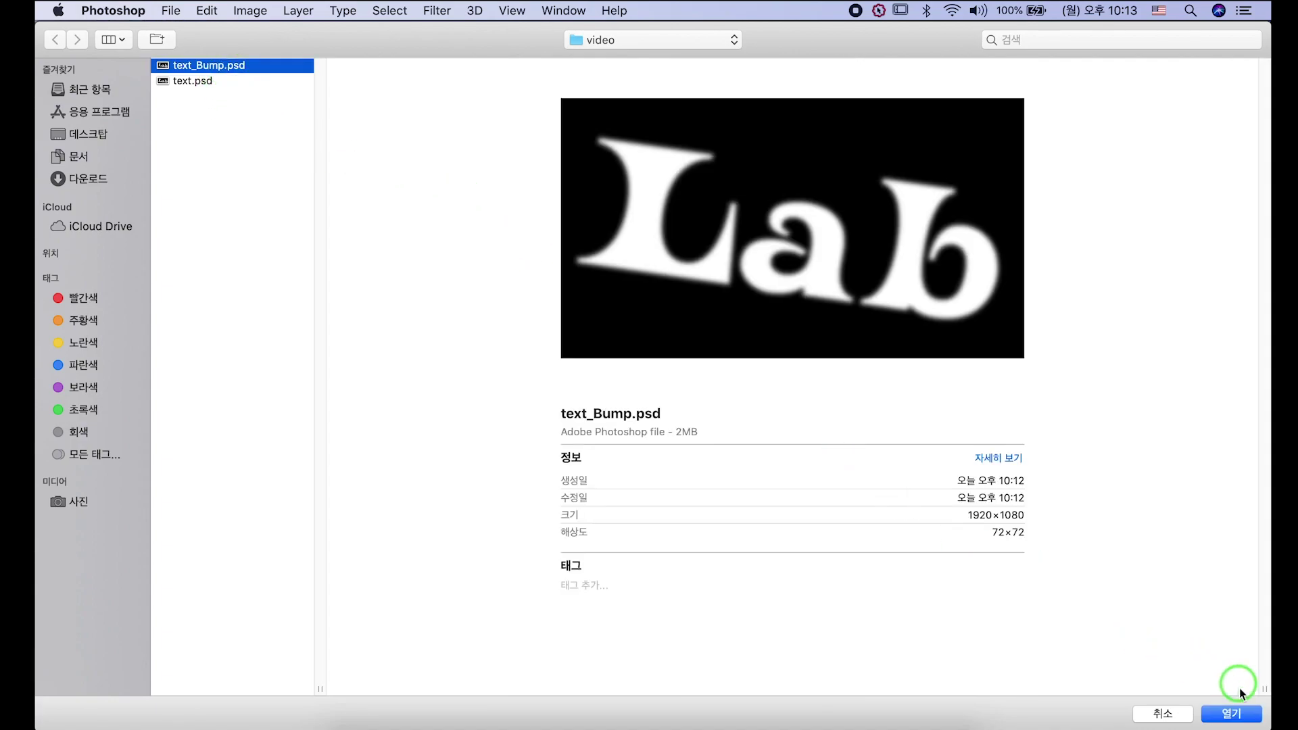
left_click(1237, 714)
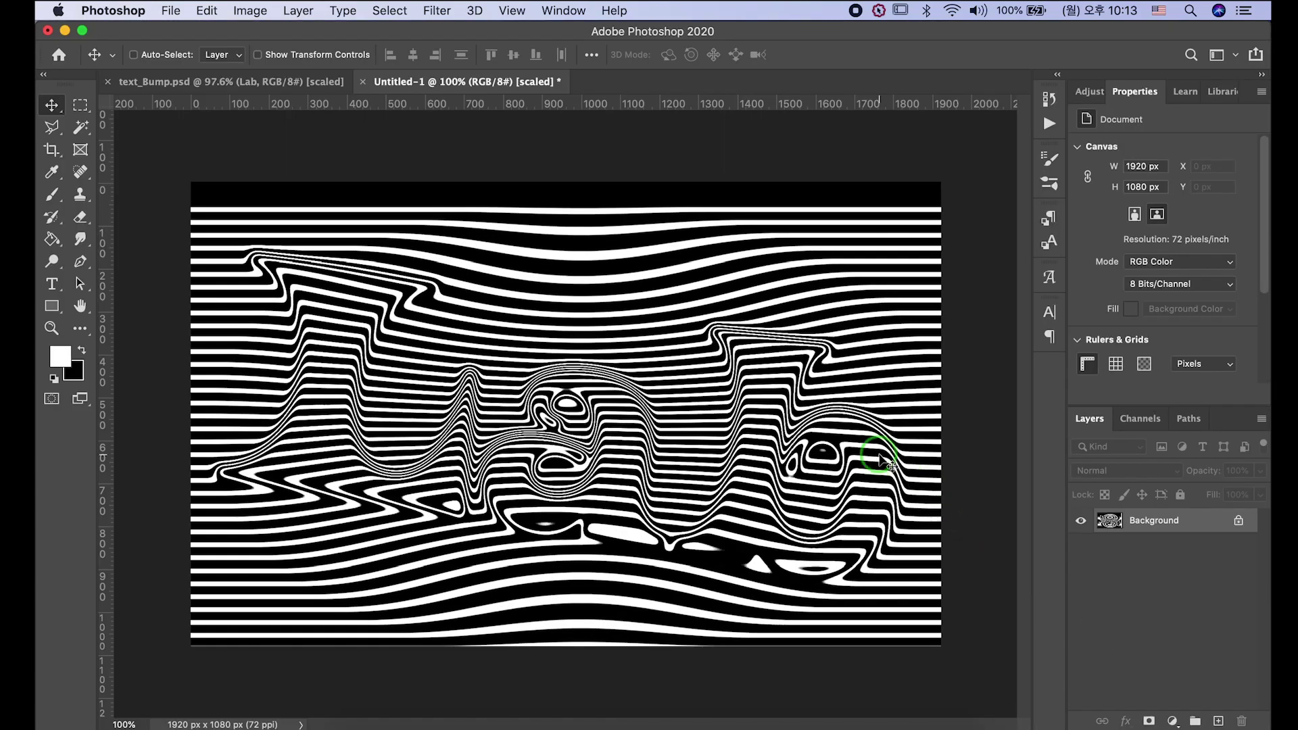
key("super+plus")
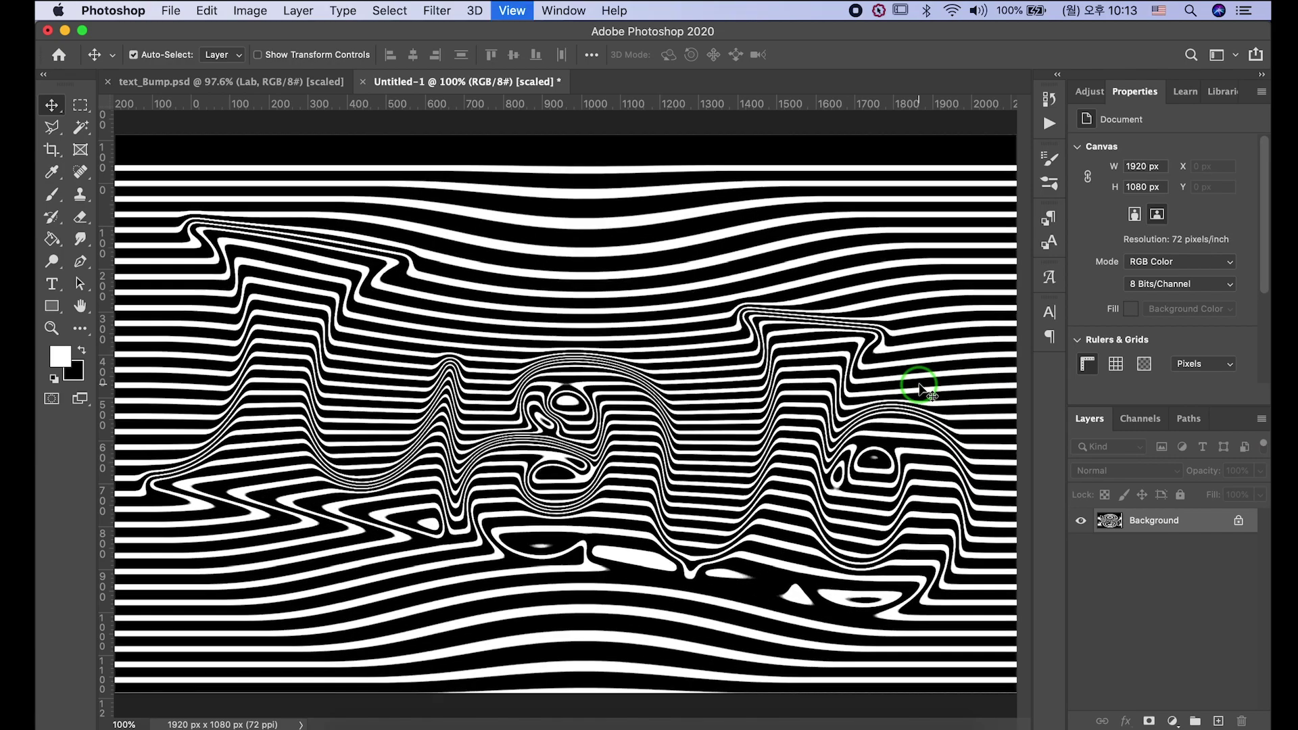